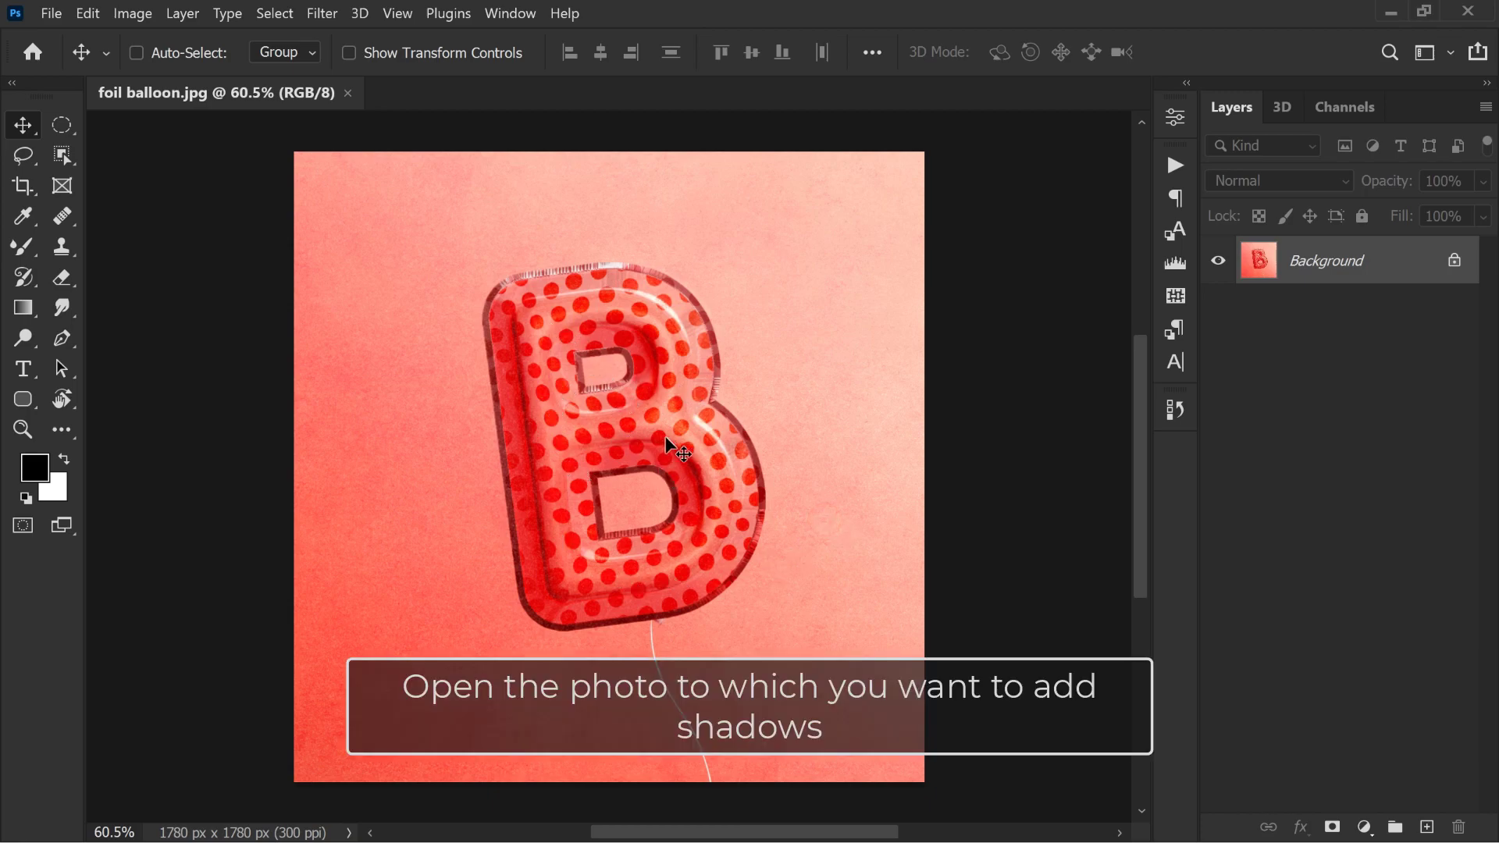
# Step: Select the balloon letter B with the Object Selection Tool in Lasso mode
pyautogui.click(64, 157)
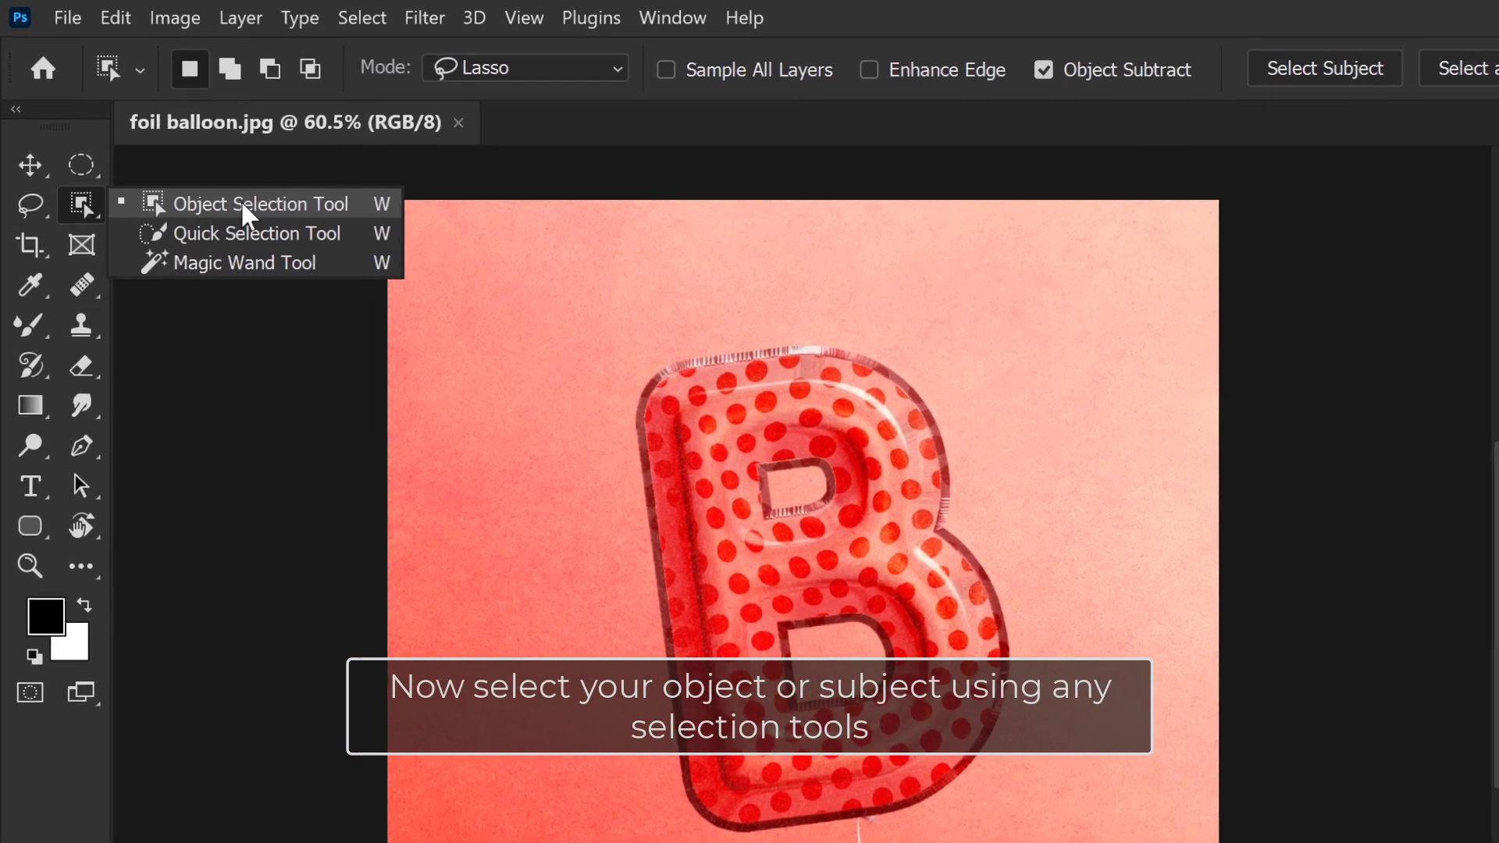
pyautogui.click(184, 154)
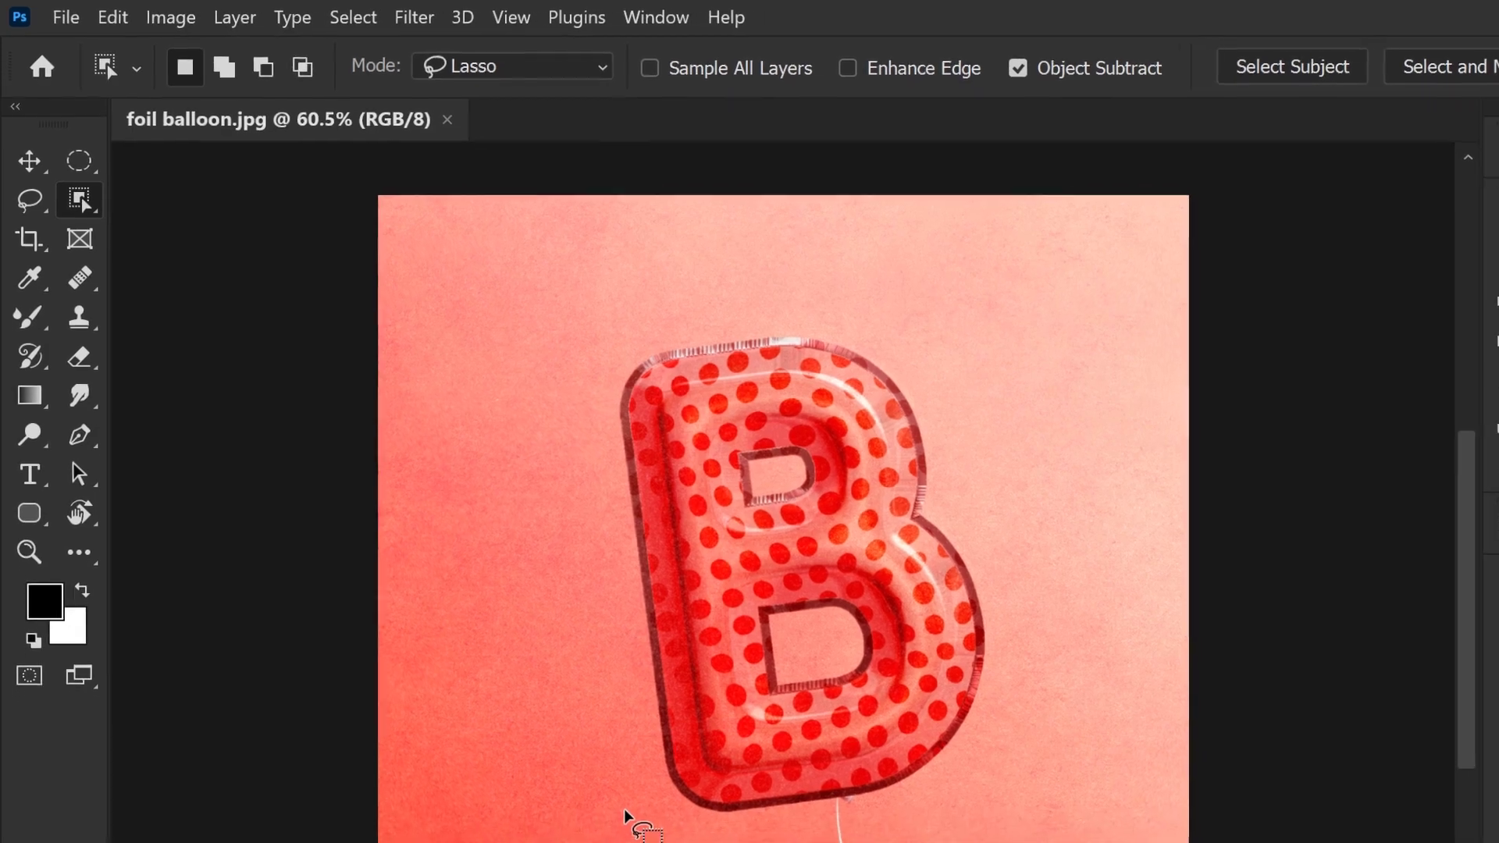
pyautogui.moveTo(485, 625)
pyautogui.mouseDown()
pyautogui.moveTo(512, 250)
pyautogui.moveTo(480, 638)
pyautogui.moveTo(500, 648)
pyautogui.mouseUp()
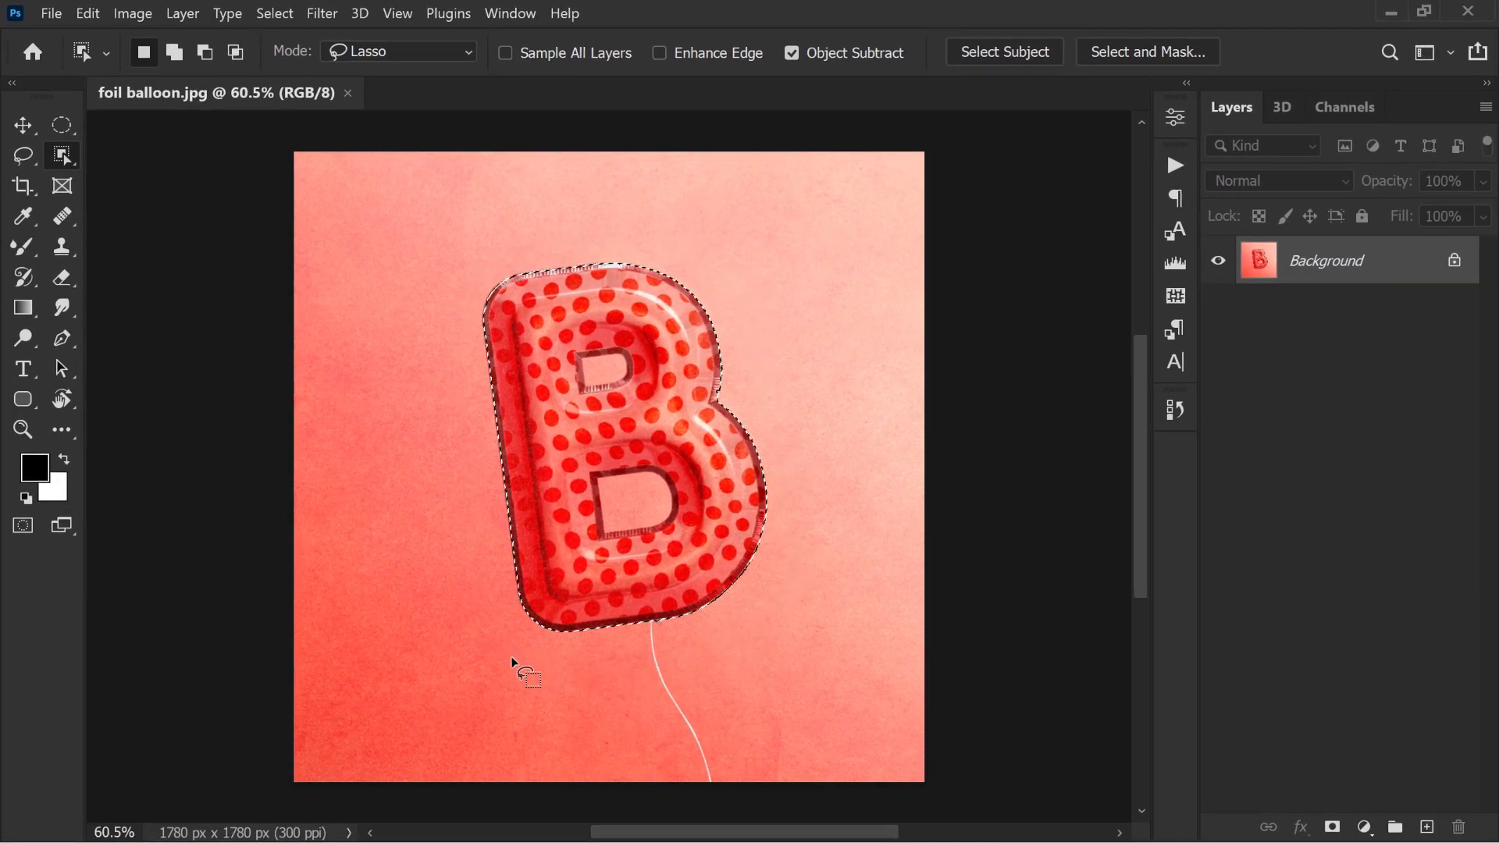
# Step: Subtract the B's lower and upper inner holes from the selection
pyautogui.keyDown('alt'); pyautogui.scroll(4, 637, 526); pyautogui.keyUp('alt')
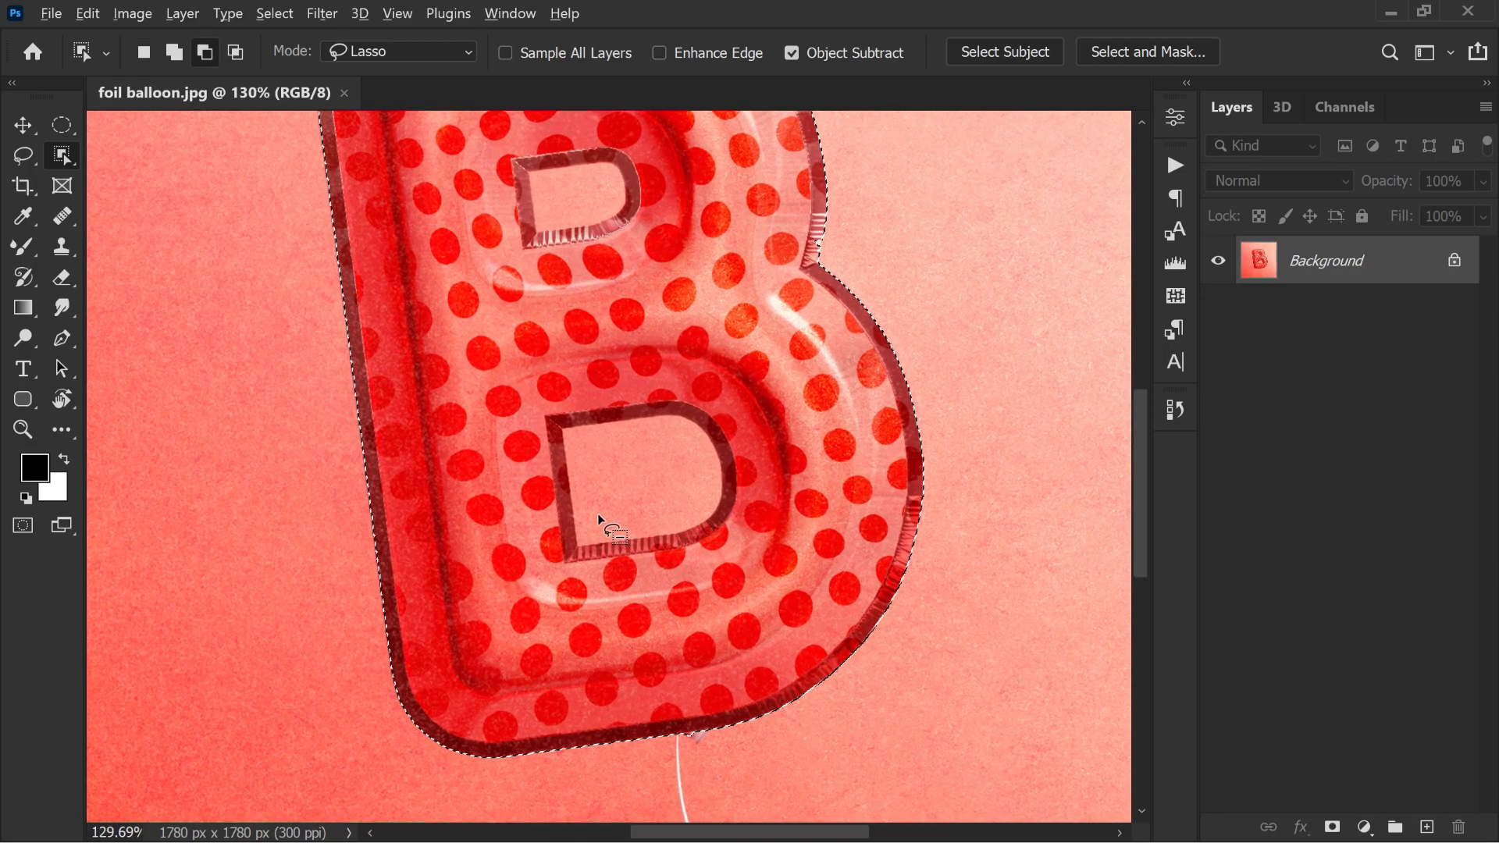
pyautogui.moveTo(593, 512)
pyautogui.mouseDown()
pyautogui.moveTo(699, 485)
pyautogui.moveTo(590, 547)
pyautogui.mouseUp()
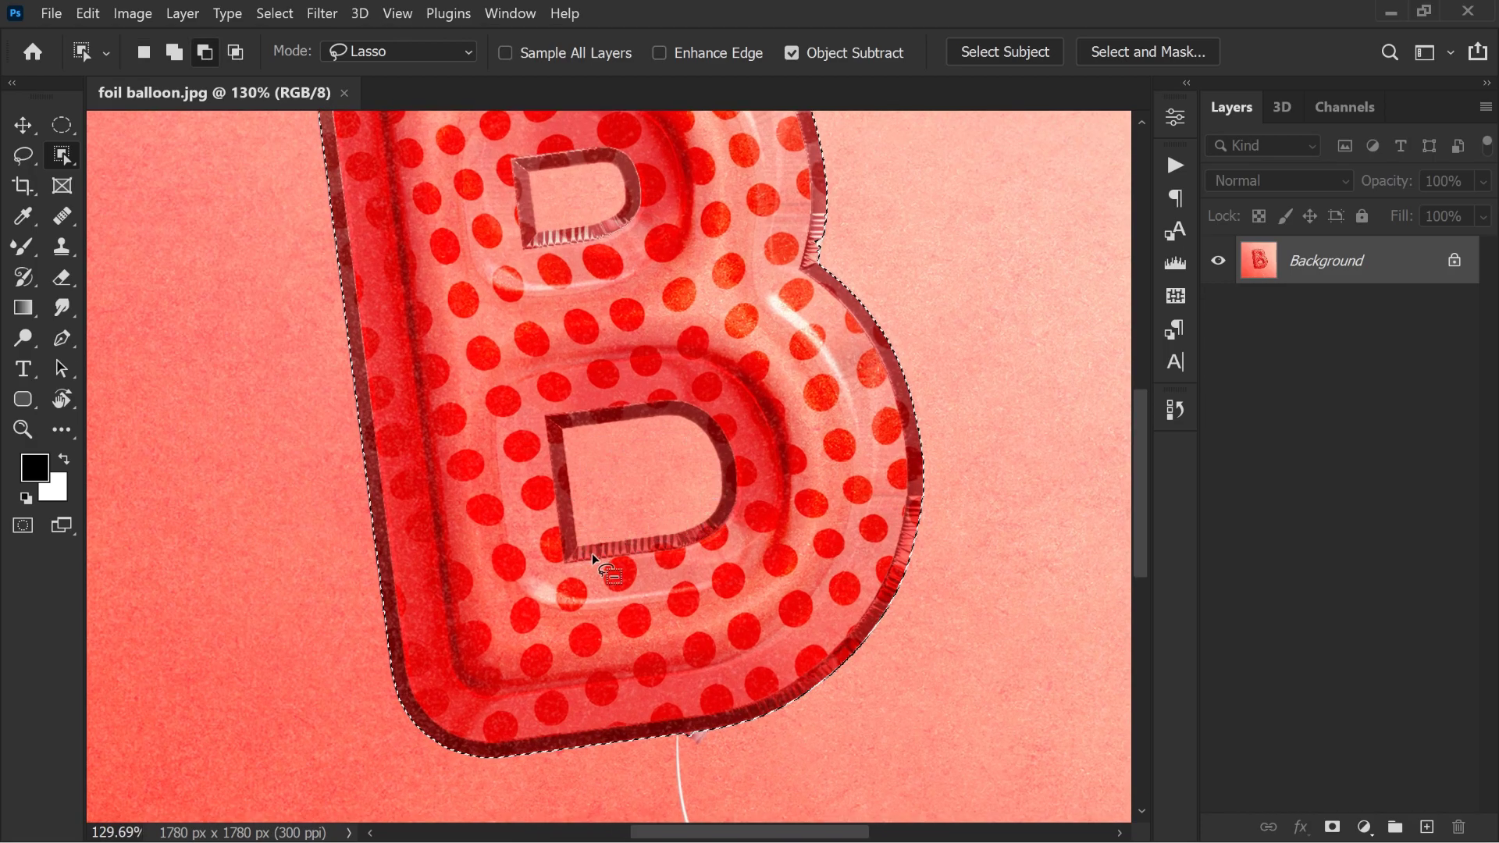
pyautogui.moveTo(568, 434)
pyautogui.mouseDown()
pyautogui.moveTo(618, 422)
pyautogui.moveTo(559, 434)
pyautogui.mouseUp()
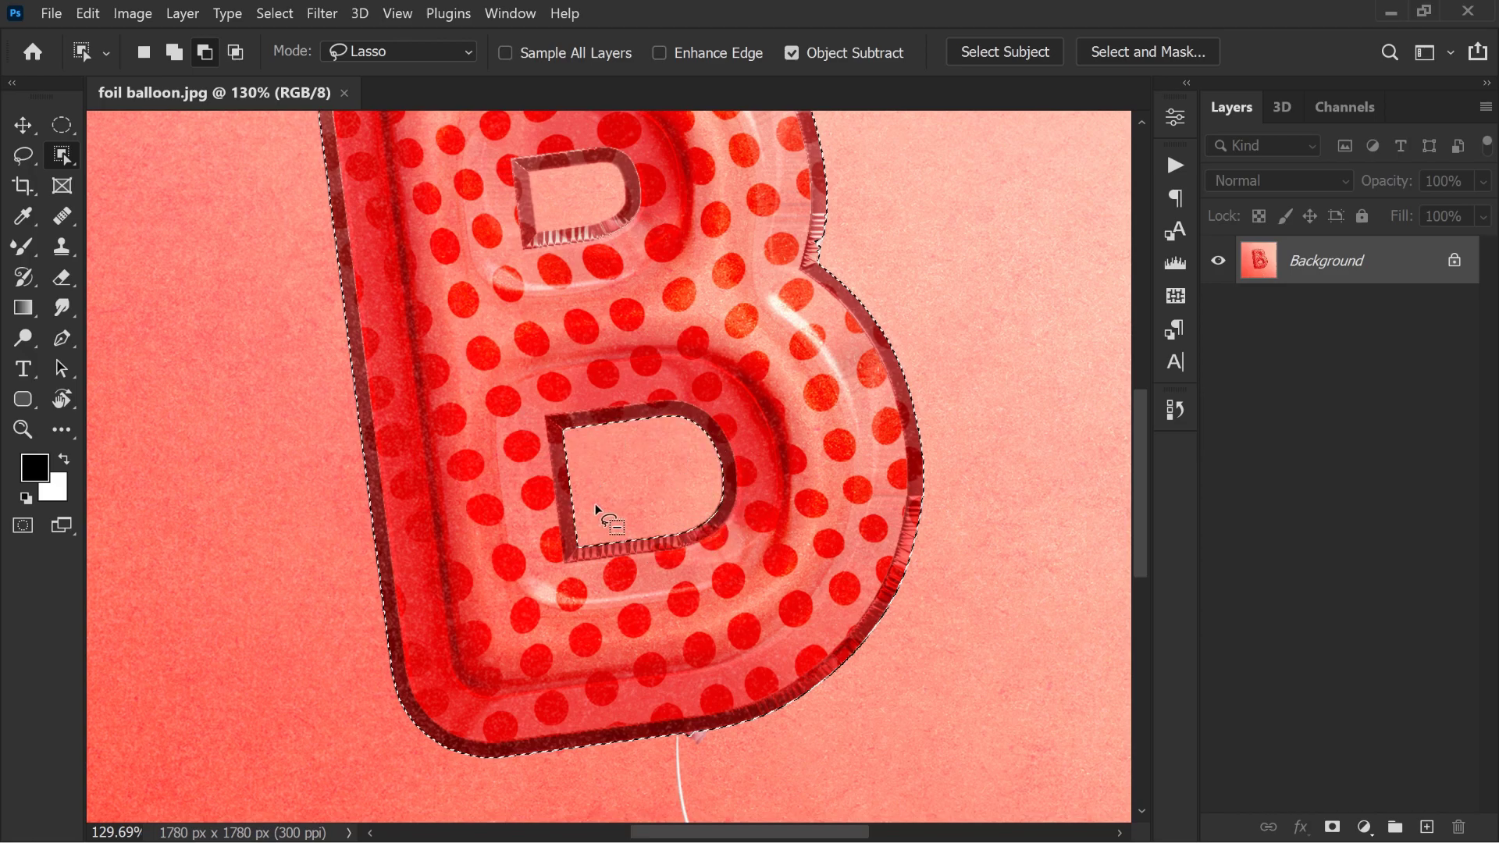
pyautogui.moveTo(528, 176); pyautogui.dragTo(578, 222)
pyautogui.moveTo(531, 170); pyautogui.dragTo(533, 173)
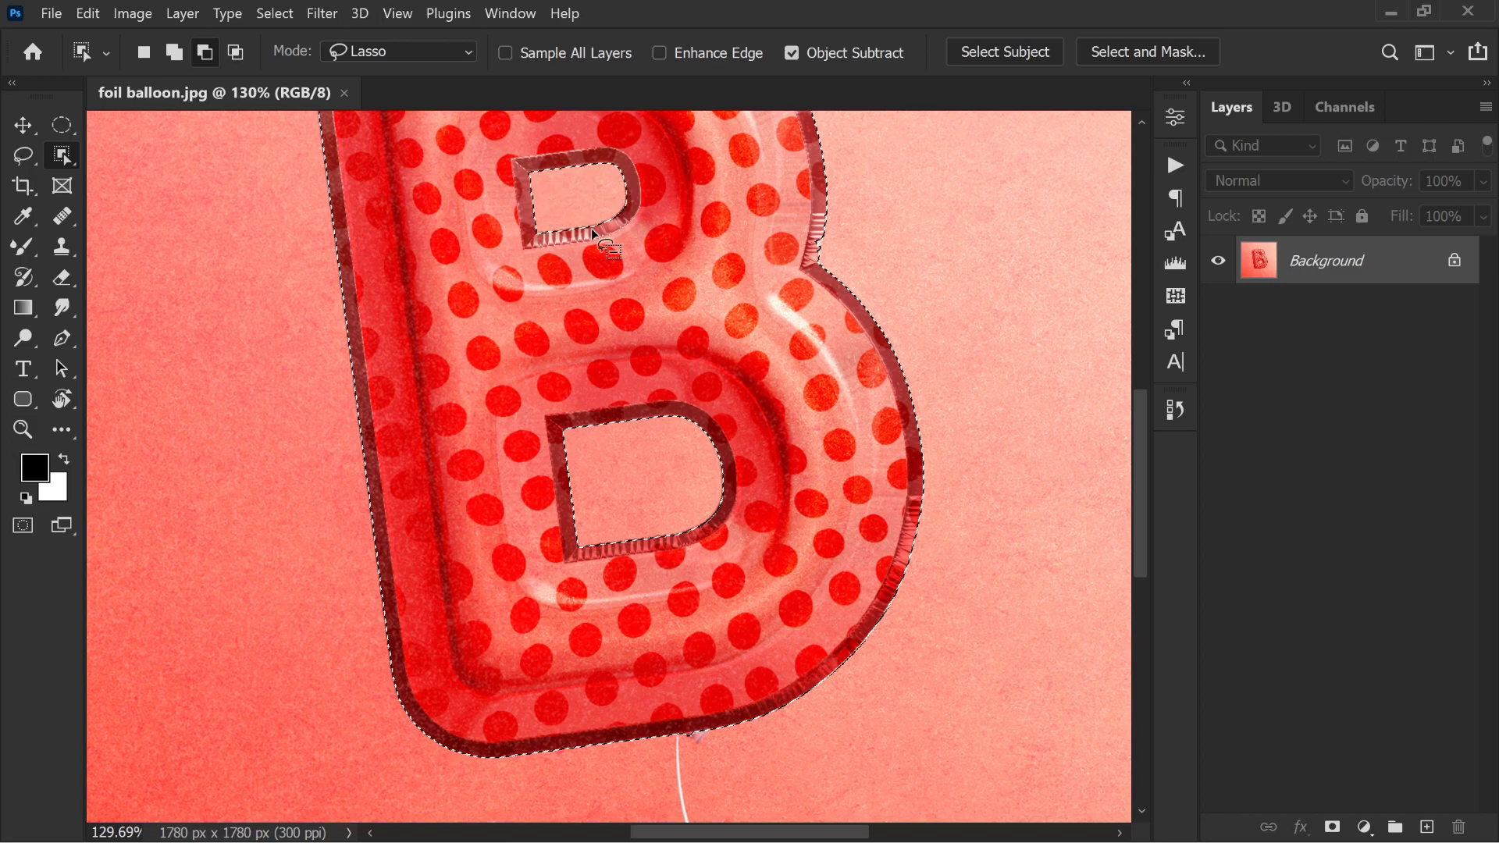
pyautogui.keyDown('alt'); pyautogui.scroll(-5, 578, 312); pyautogui.keyUp('alt')
pyautogui.scroll(3, 610, 330)
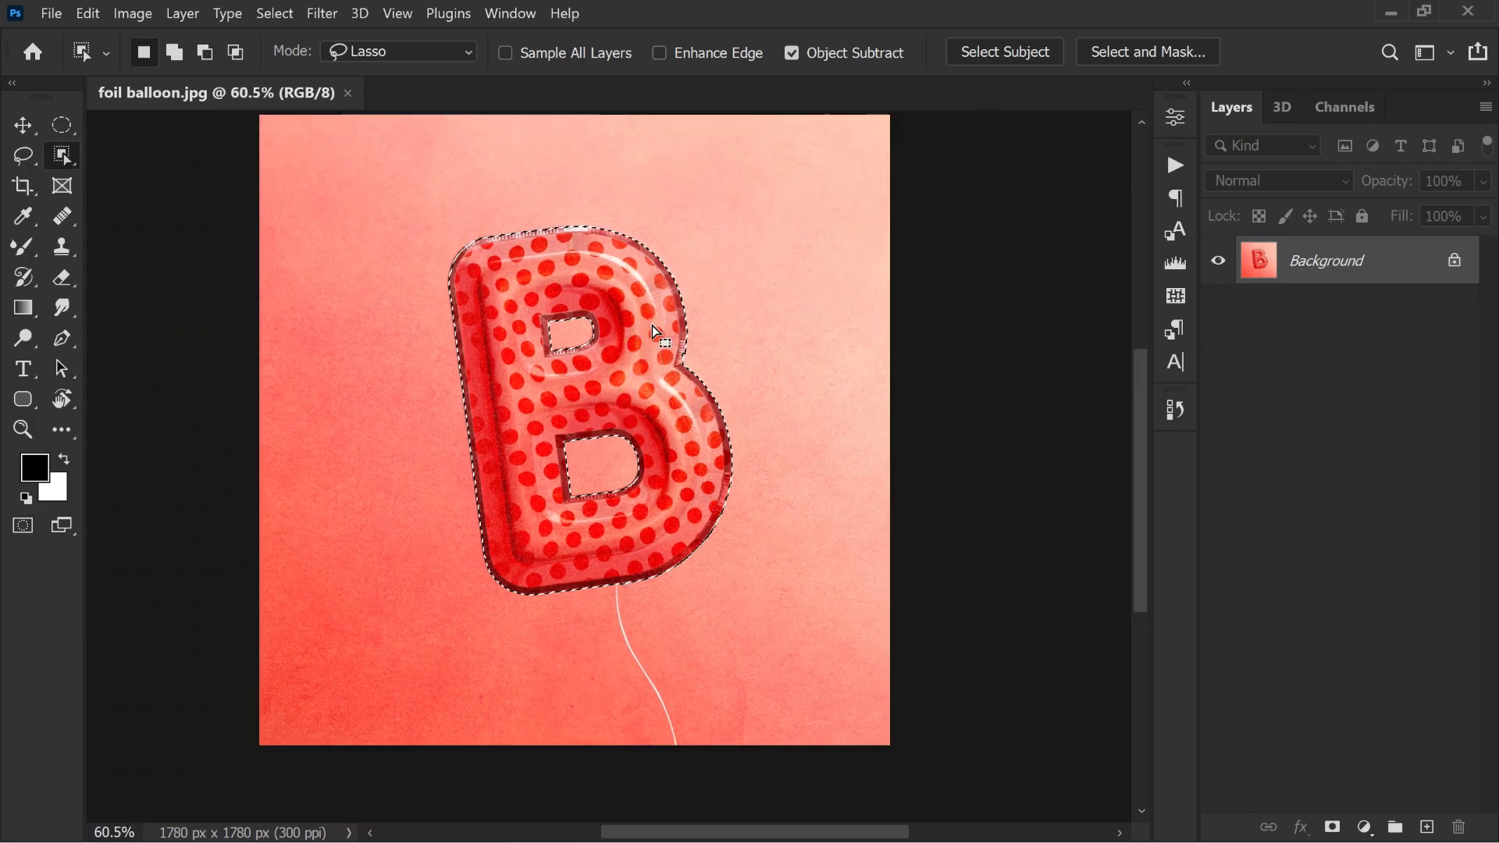
# Step: Copy the selected B onto a new Layer 1 and open its Layer Style settings
pyautogui.click(182, 13)
pyautogui.moveTo(334, 44)
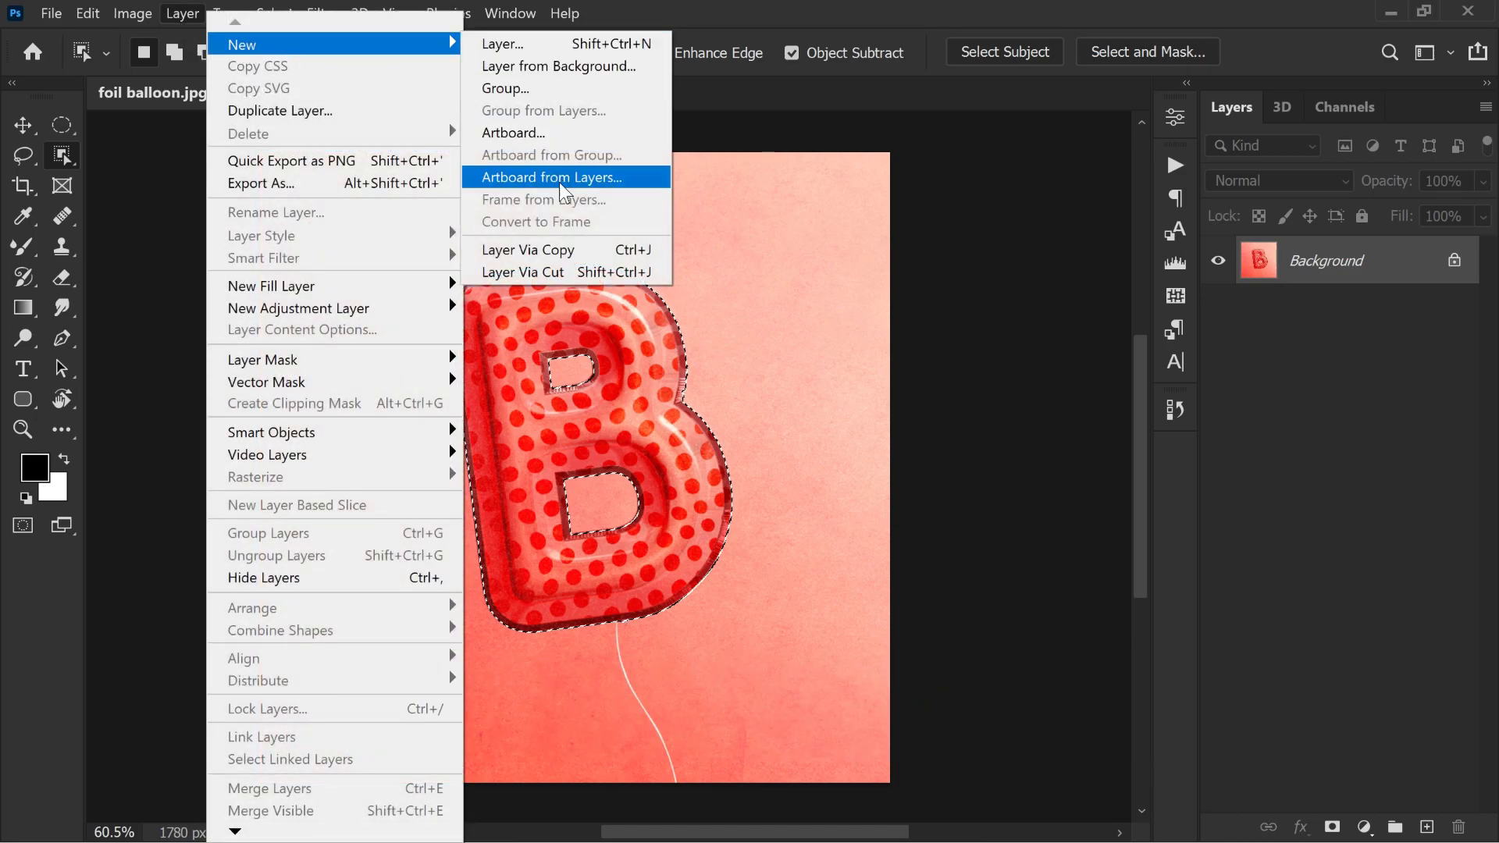
pyautogui.click(587, 250)
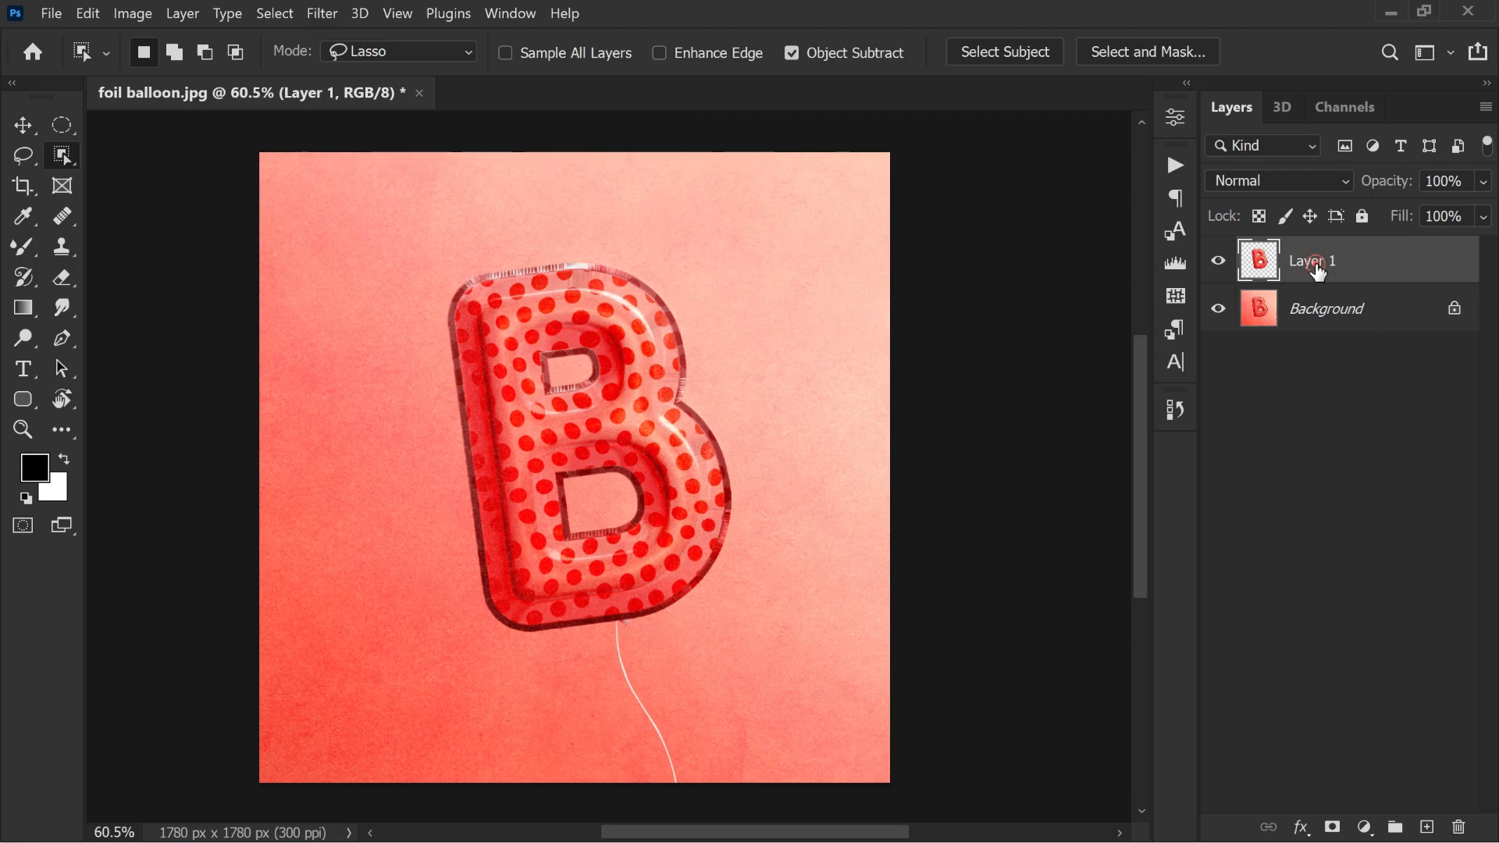
pyautogui.doubleClick(1457, 272)
pyautogui.moveTo(1136, 81); pyautogui.dragTo(1179, 87)
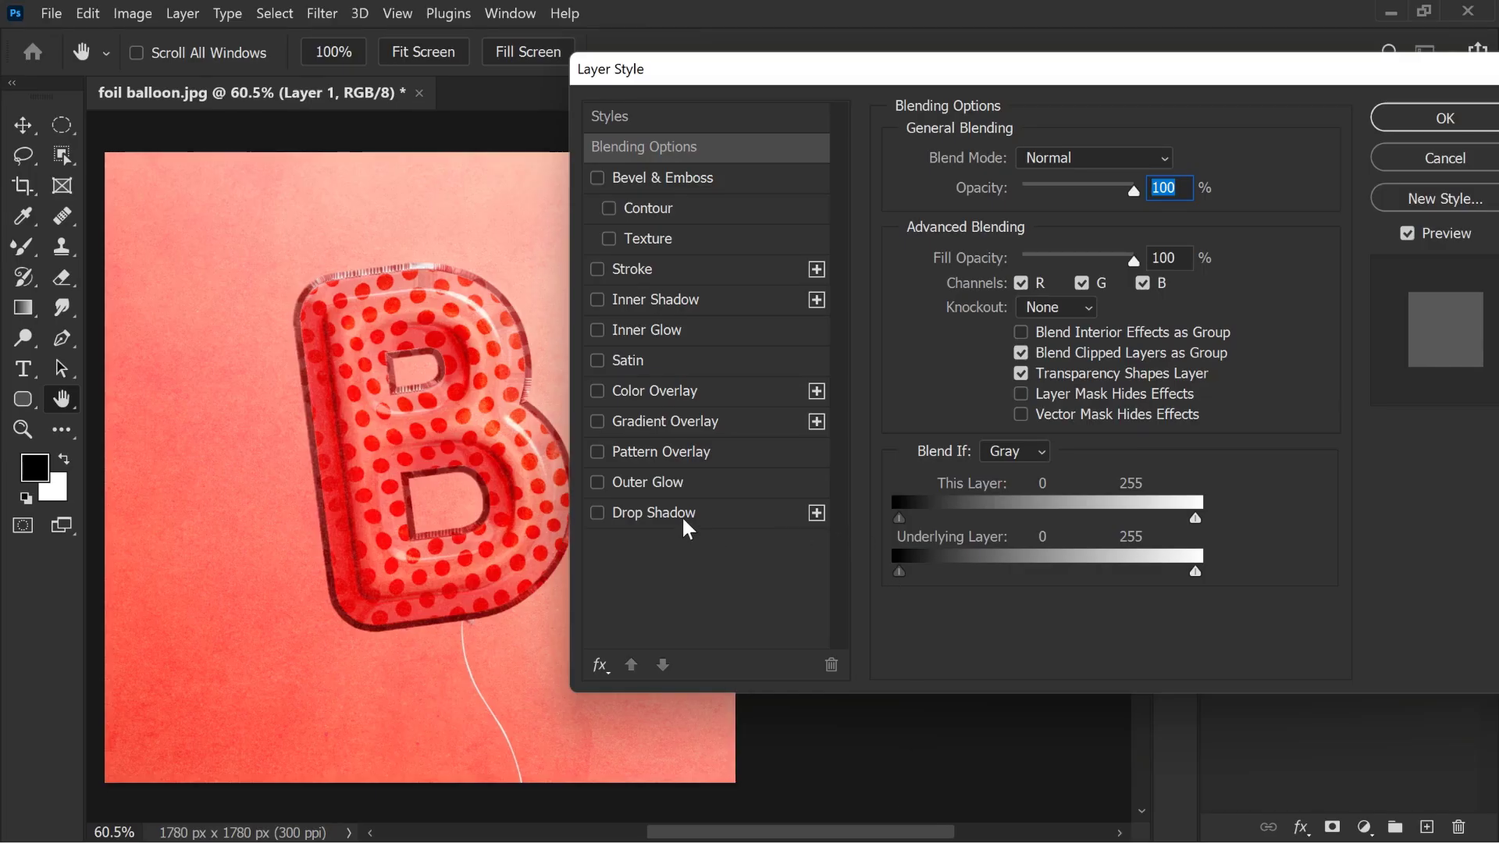
# Step: Enable Drop Shadow on Layer 1, coloured dark red (7d2c29) sampled from the balloon
pyautogui.click(684, 519)
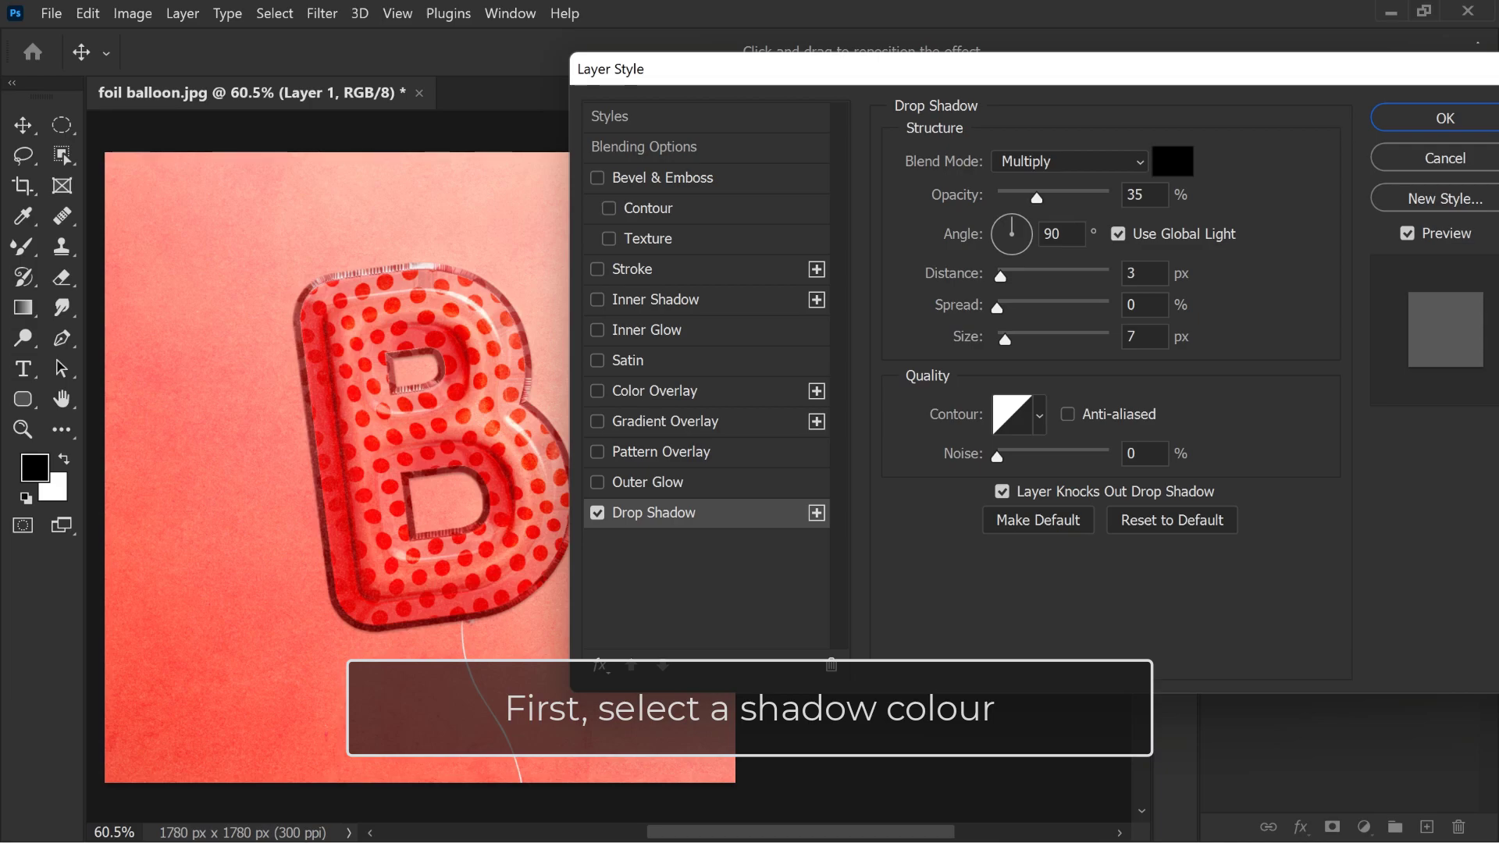
pyautogui.click(1173, 164)
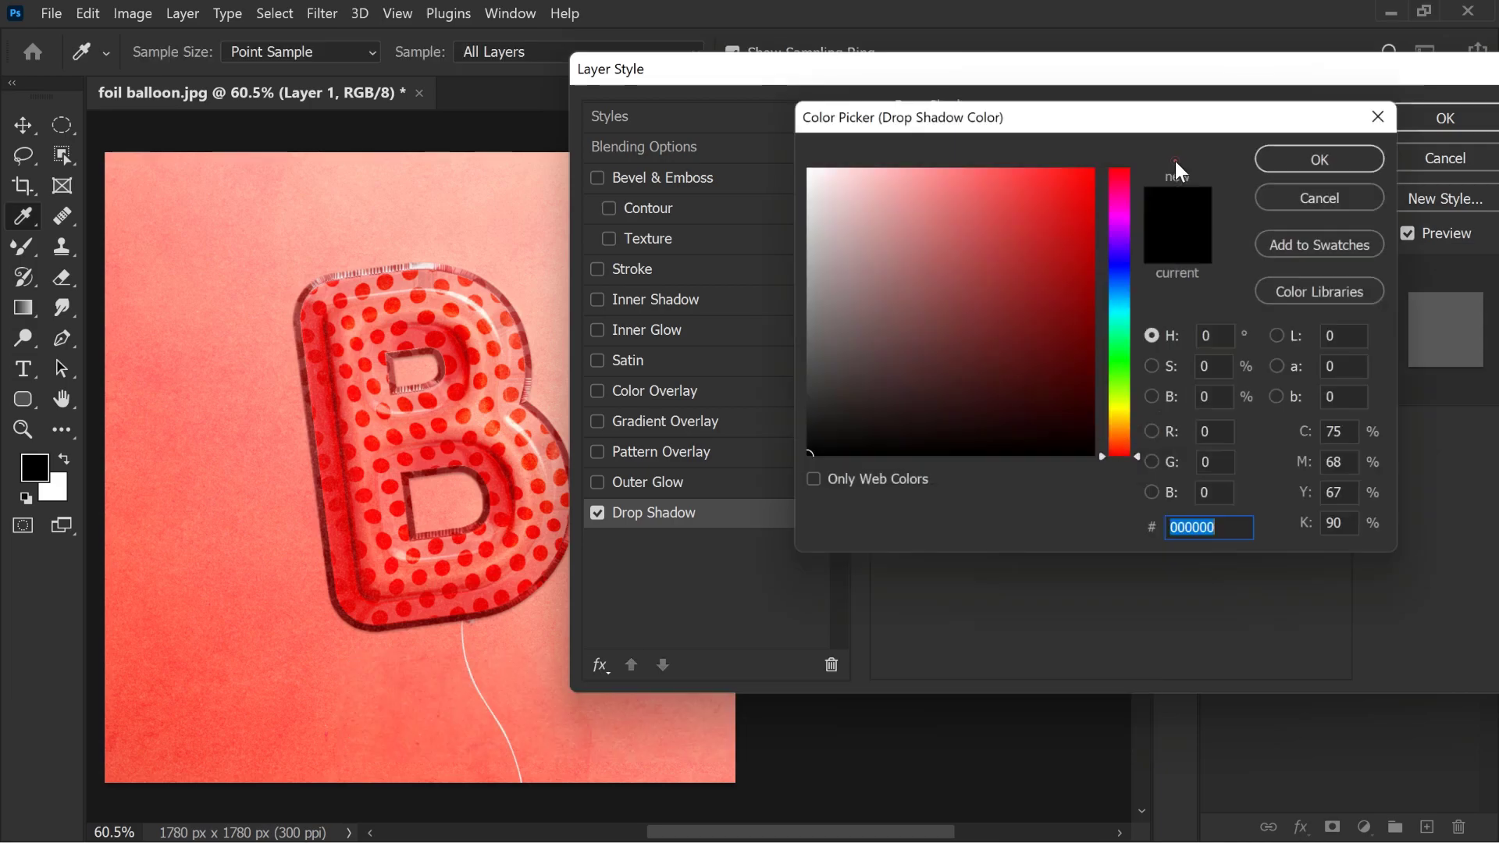
pyautogui.click(526, 432)
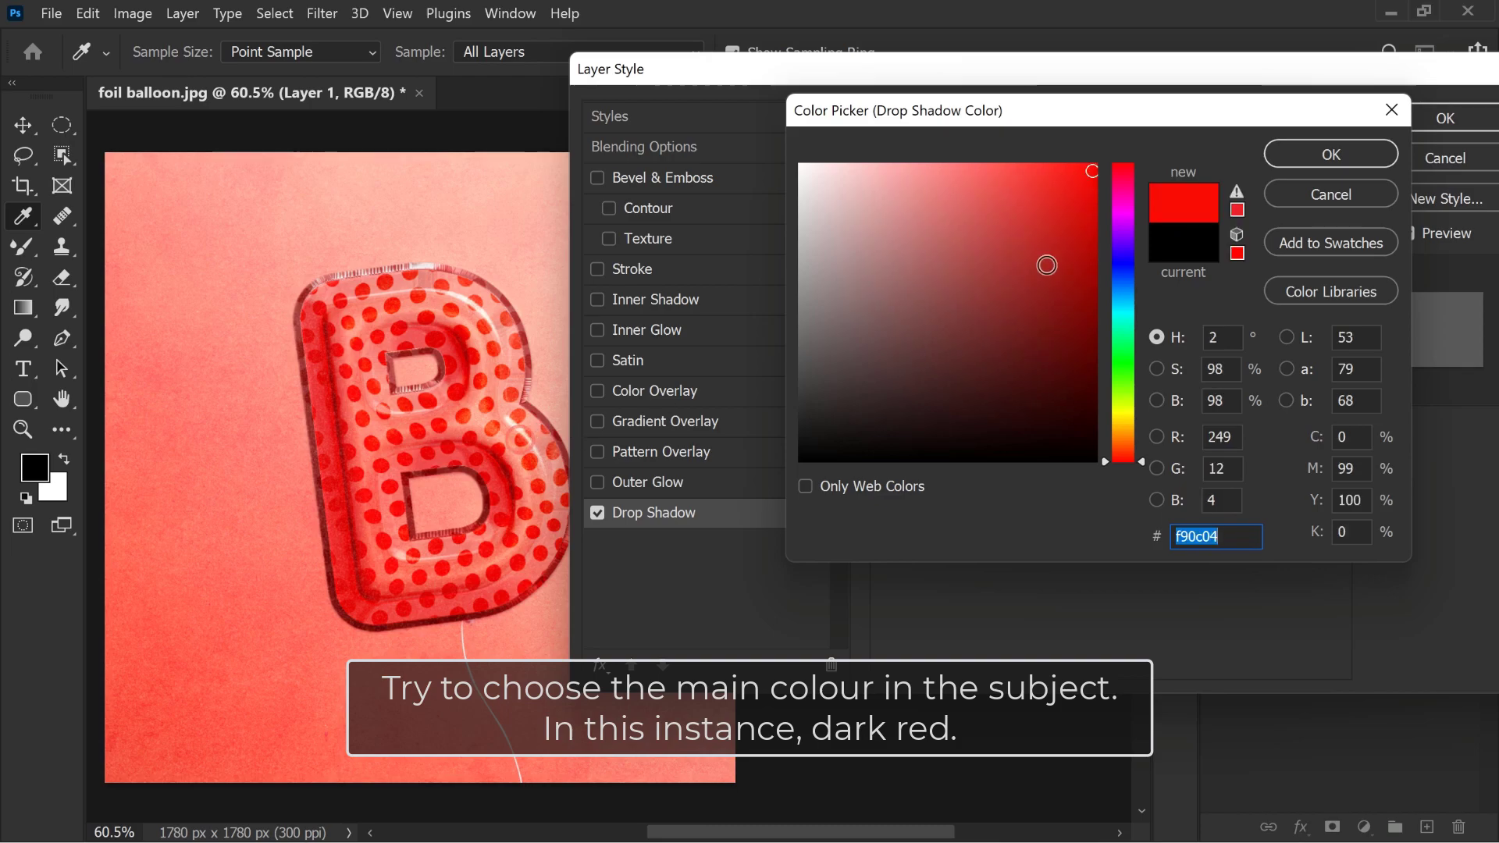
pyautogui.click(995, 311)
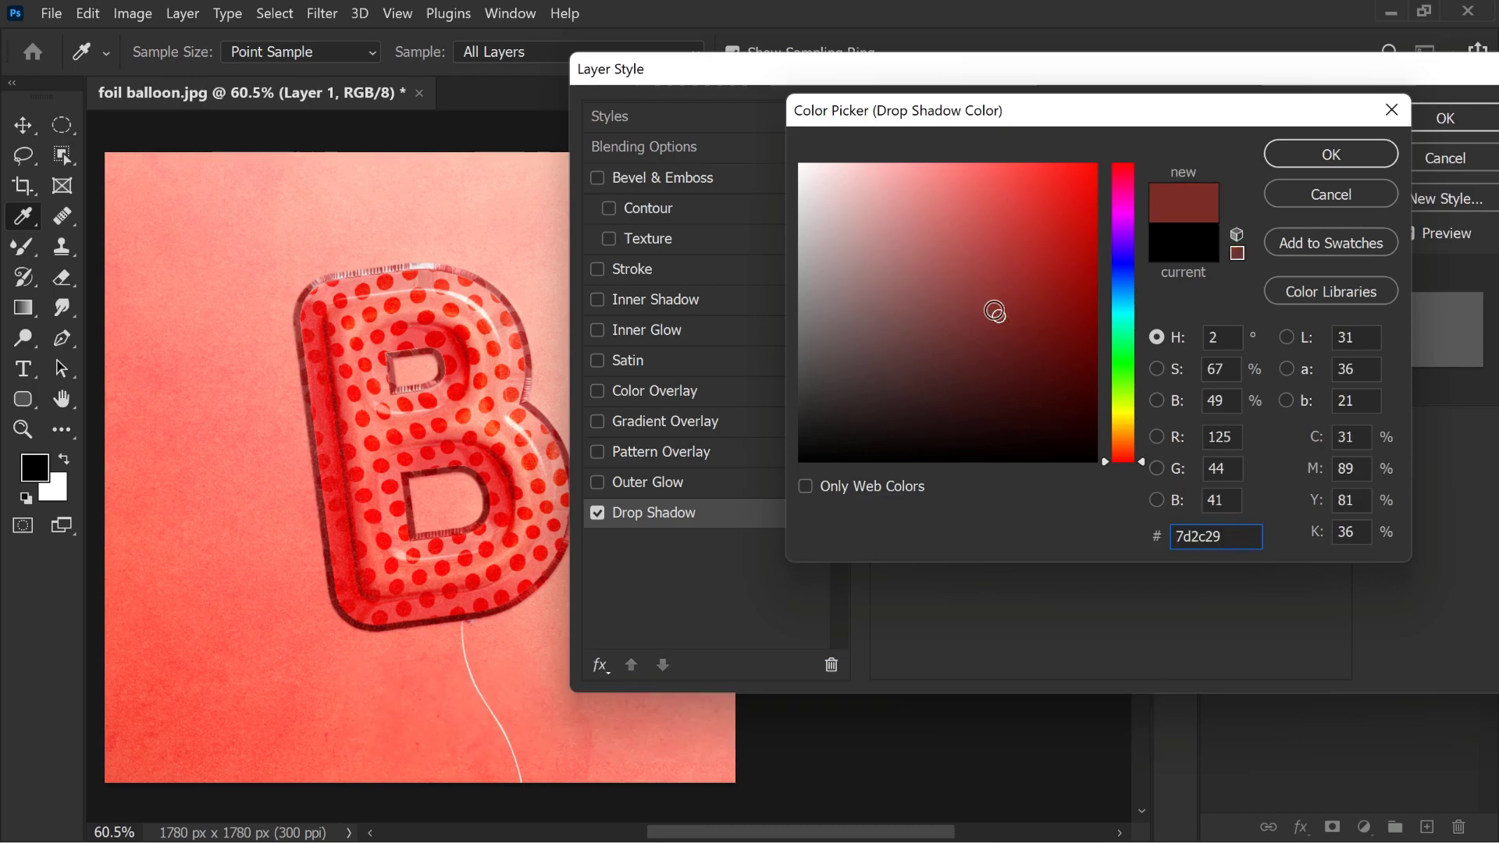
pyautogui.click(1331, 154)
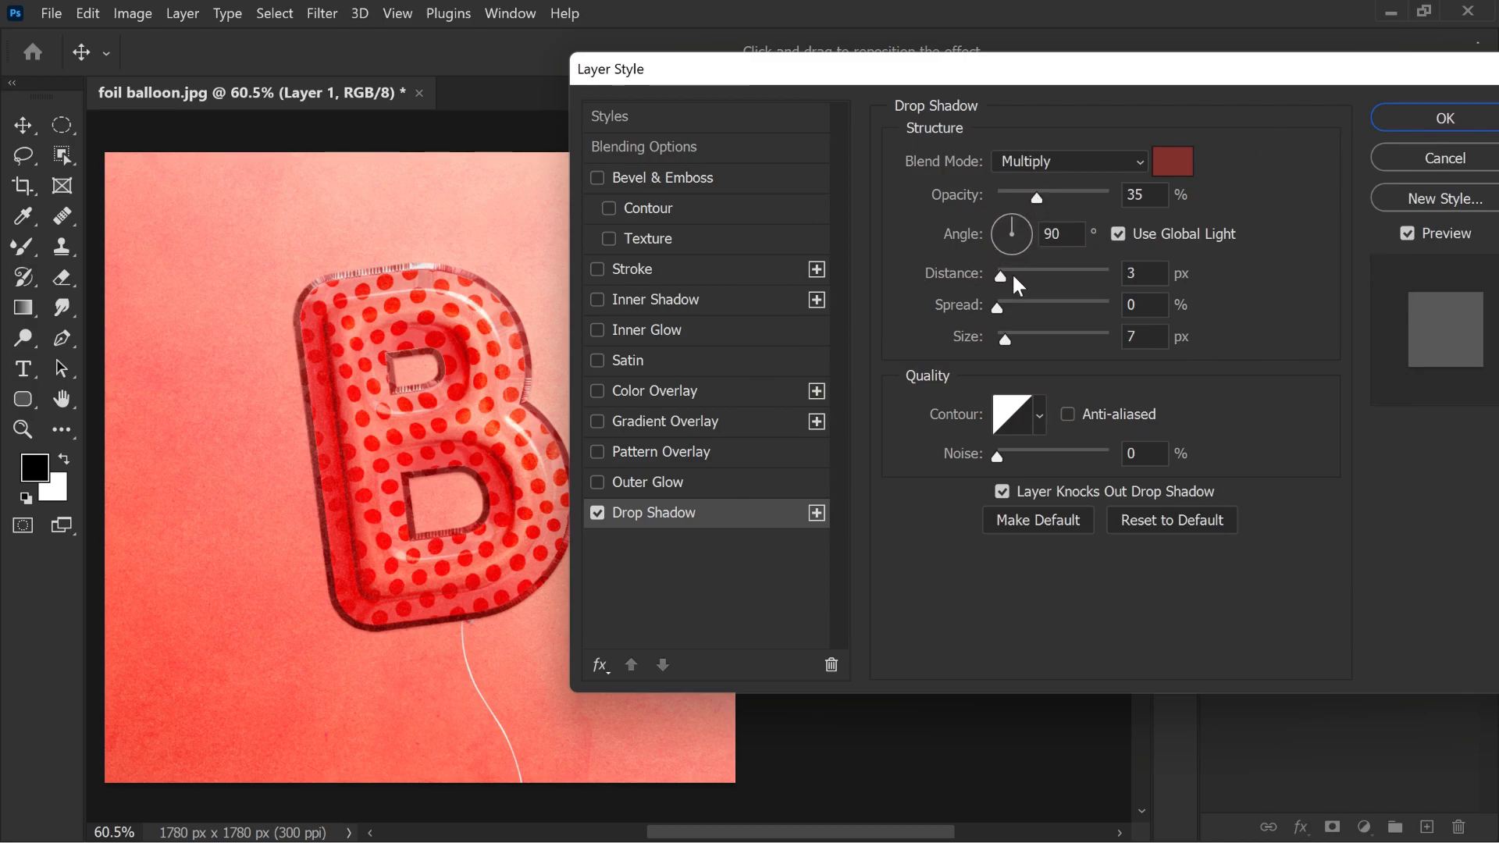
# Step: Tune the Multiply drop shadow to 75% opacity, 36° angle, 313 px distance, 152 px size
pyautogui.moveTo(1001, 275); pyautogui.dragTo(1099, 288)
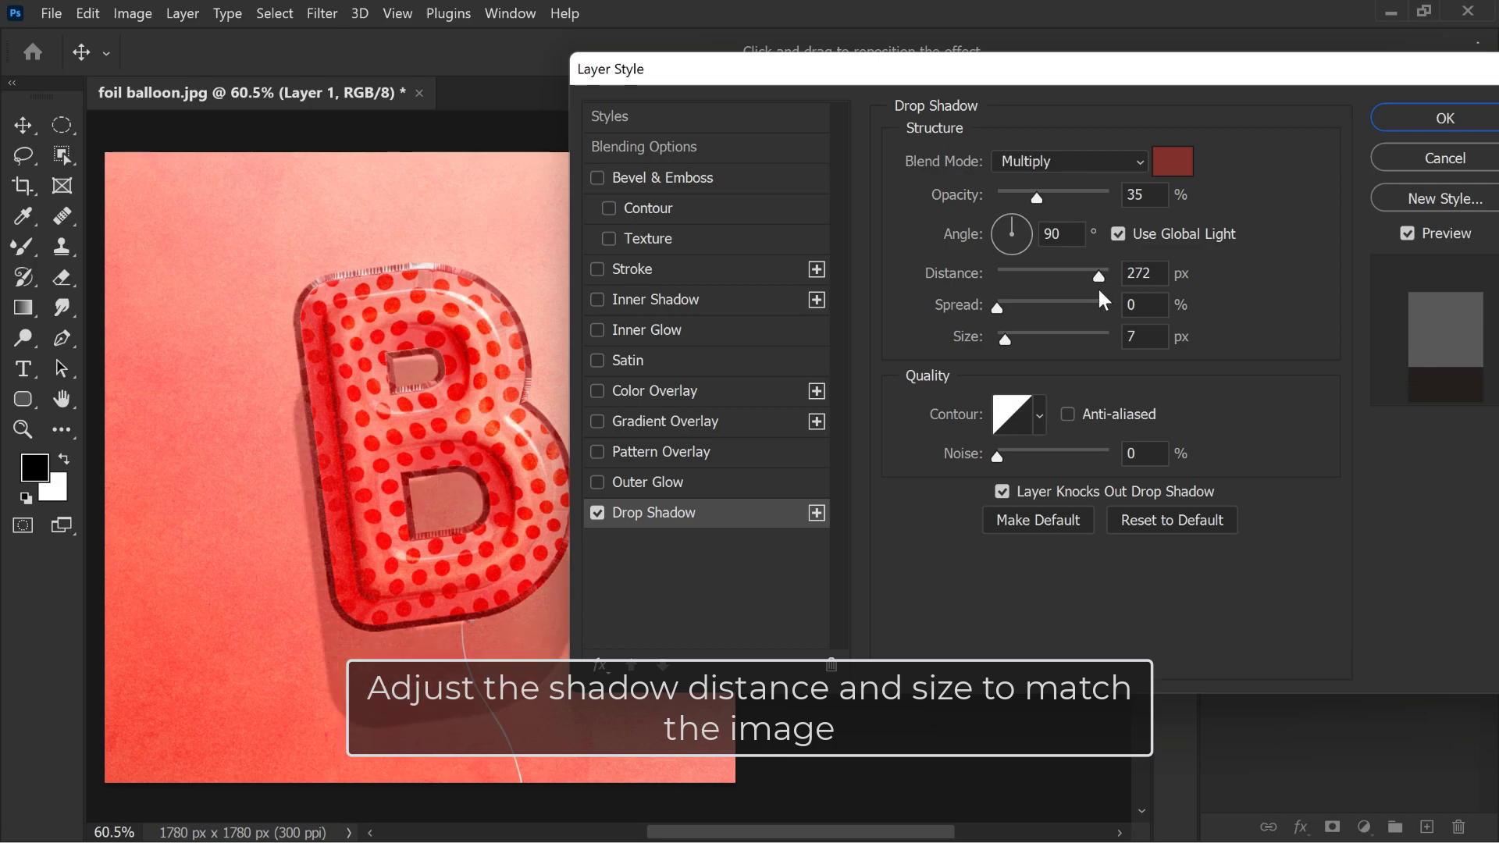
pyautogui.moveTo(1100, 290); pyautogui.dragTo(1104, 287)
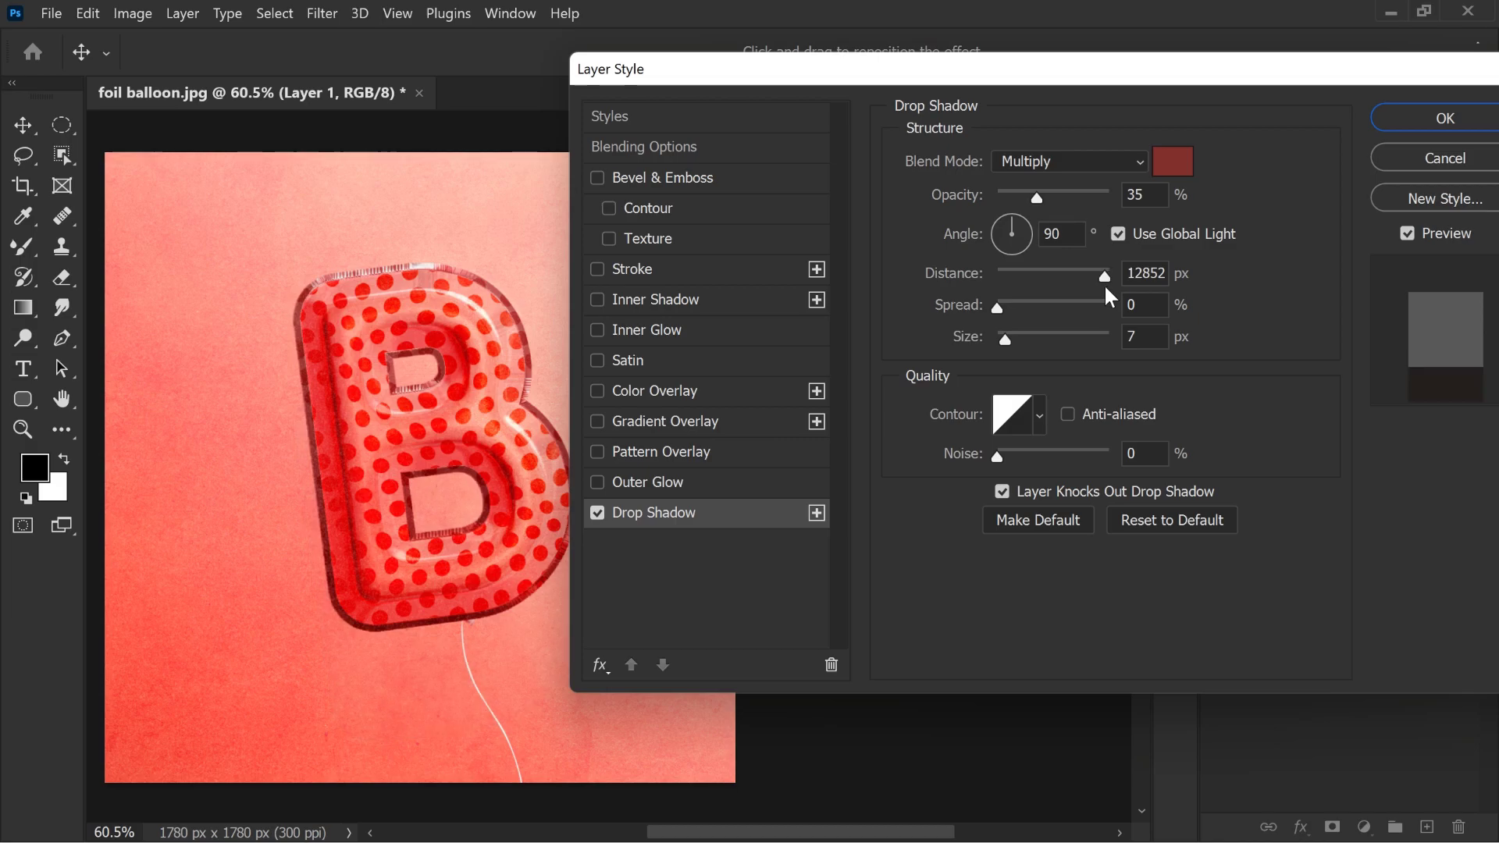
pyautogui.moveTo(1103, 283); pyautogui.dragTo(1102, 284)
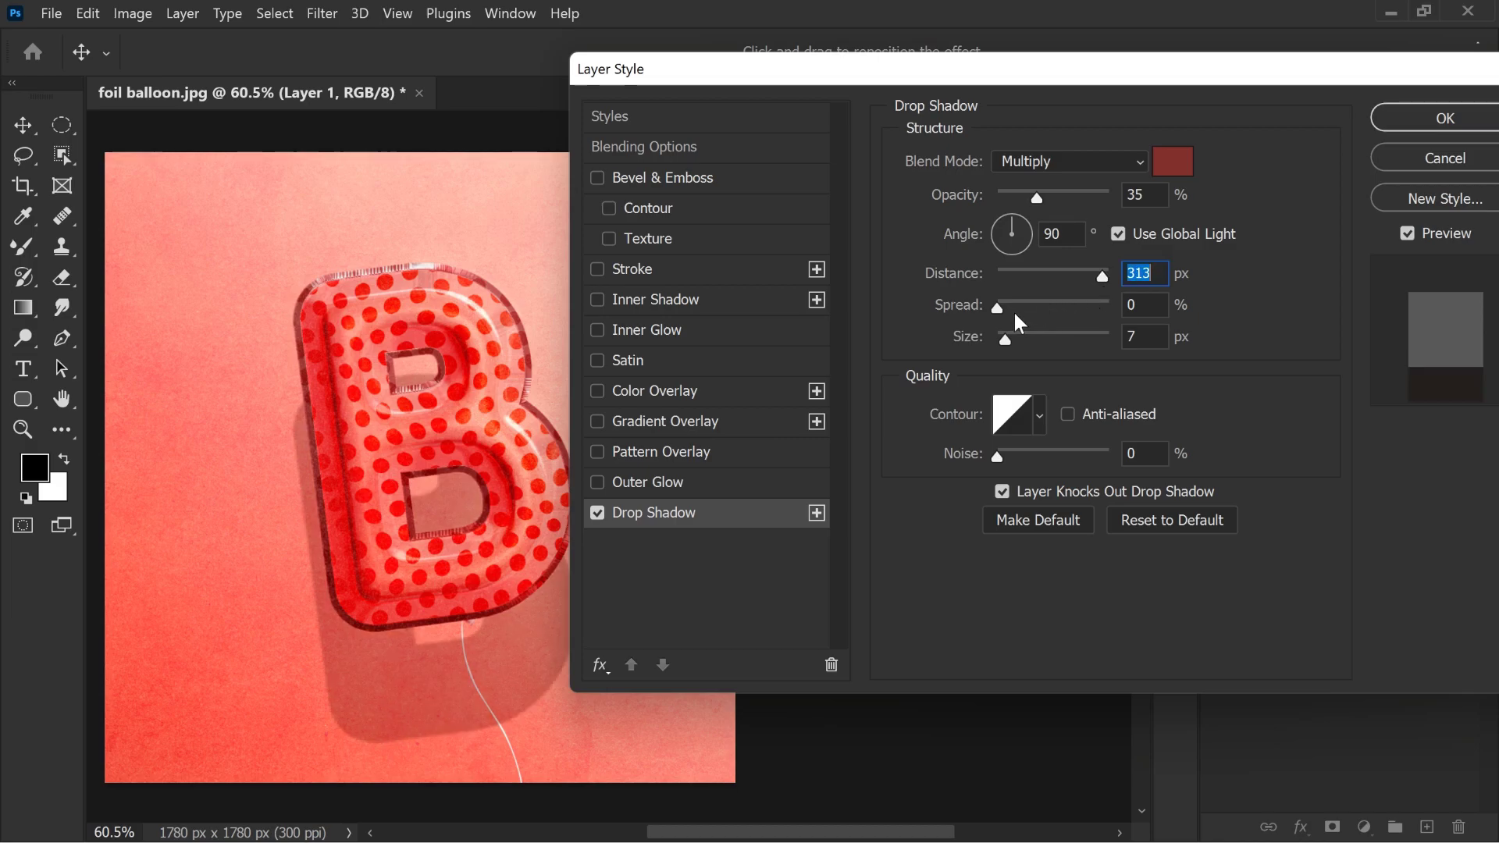
pyautogui.moveTo(1005, 345)
pyautogui.mouseDown()
pyautogui.moveTo(1062, 345)
pyautogui.moveTo(1048, 344)
pyautogui.mouseUp()
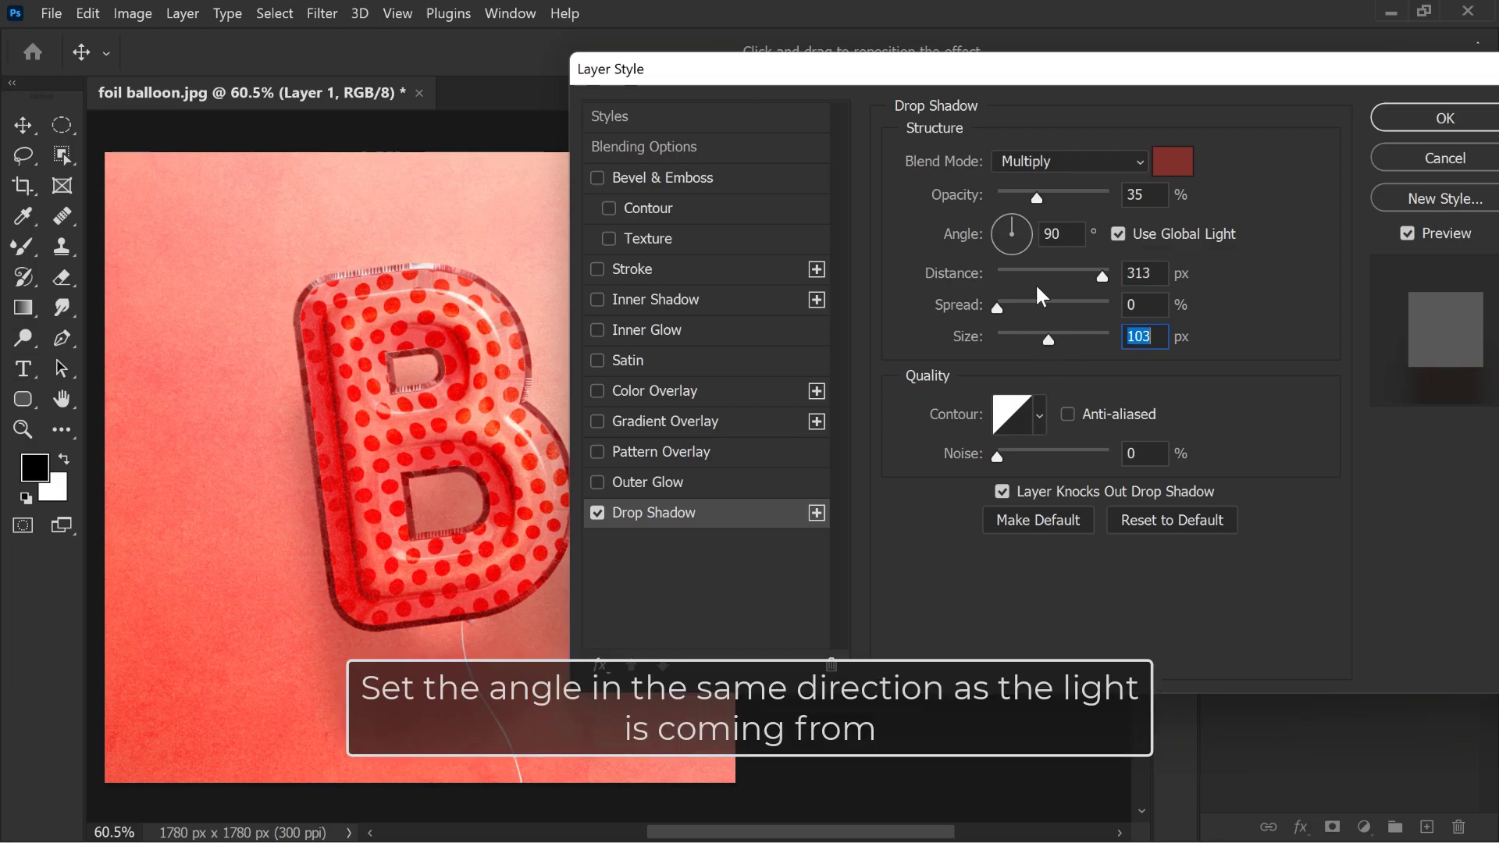
pyautogui.click(1023, 228)
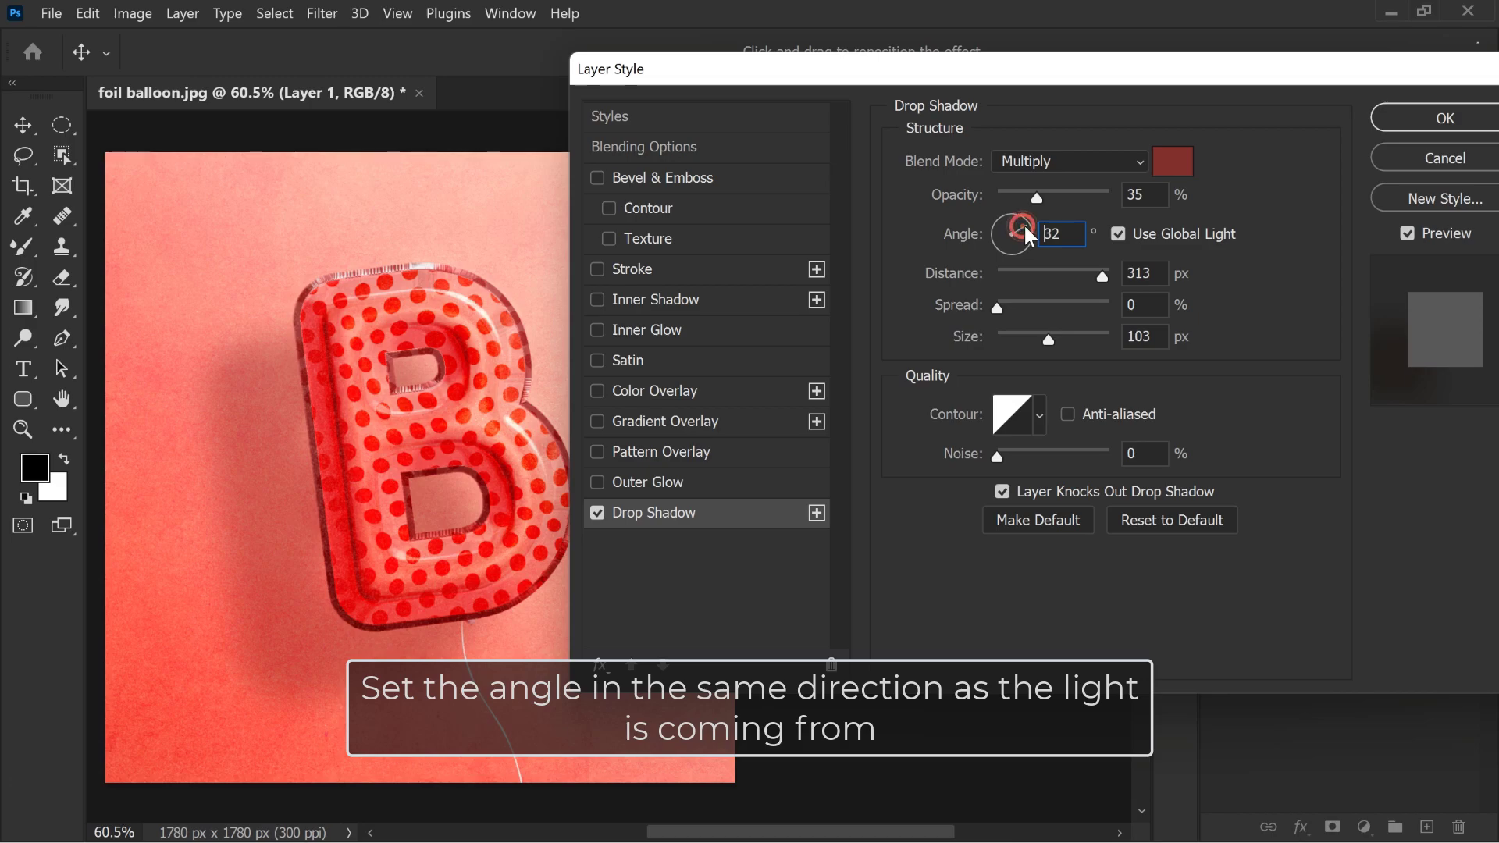
pyautogui.moveTo(1029, 231); pyautogui.dragTo(1021, 232)
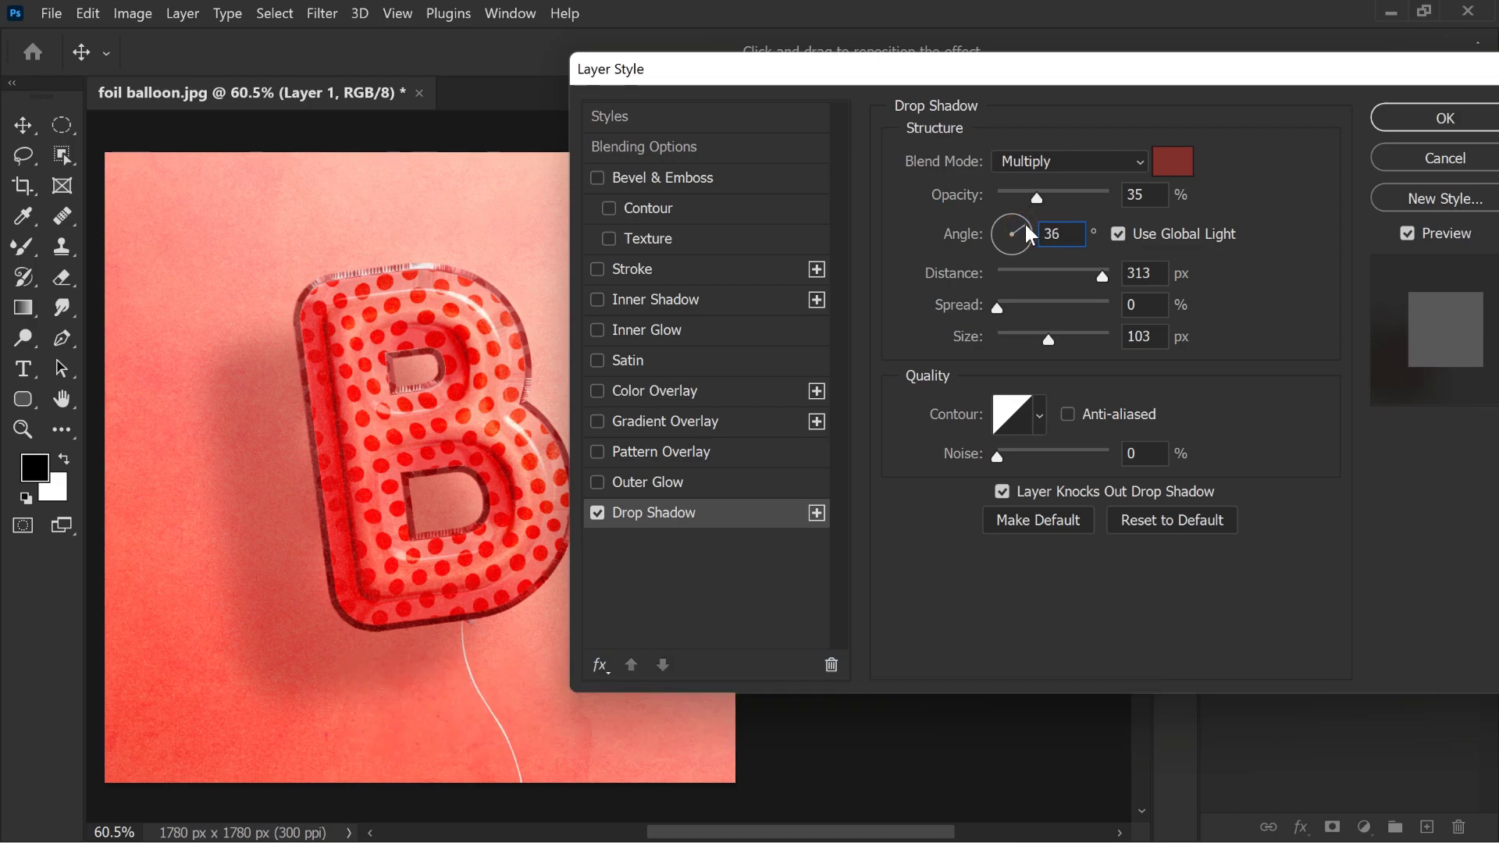
pyautogui.moveTo(1047, 338)
pyautogui.mouseDown()
pyautogui.moveTo(1019, 336)
pyautogui.moveTo(1031, 329)
pyautogui.mouseUp()
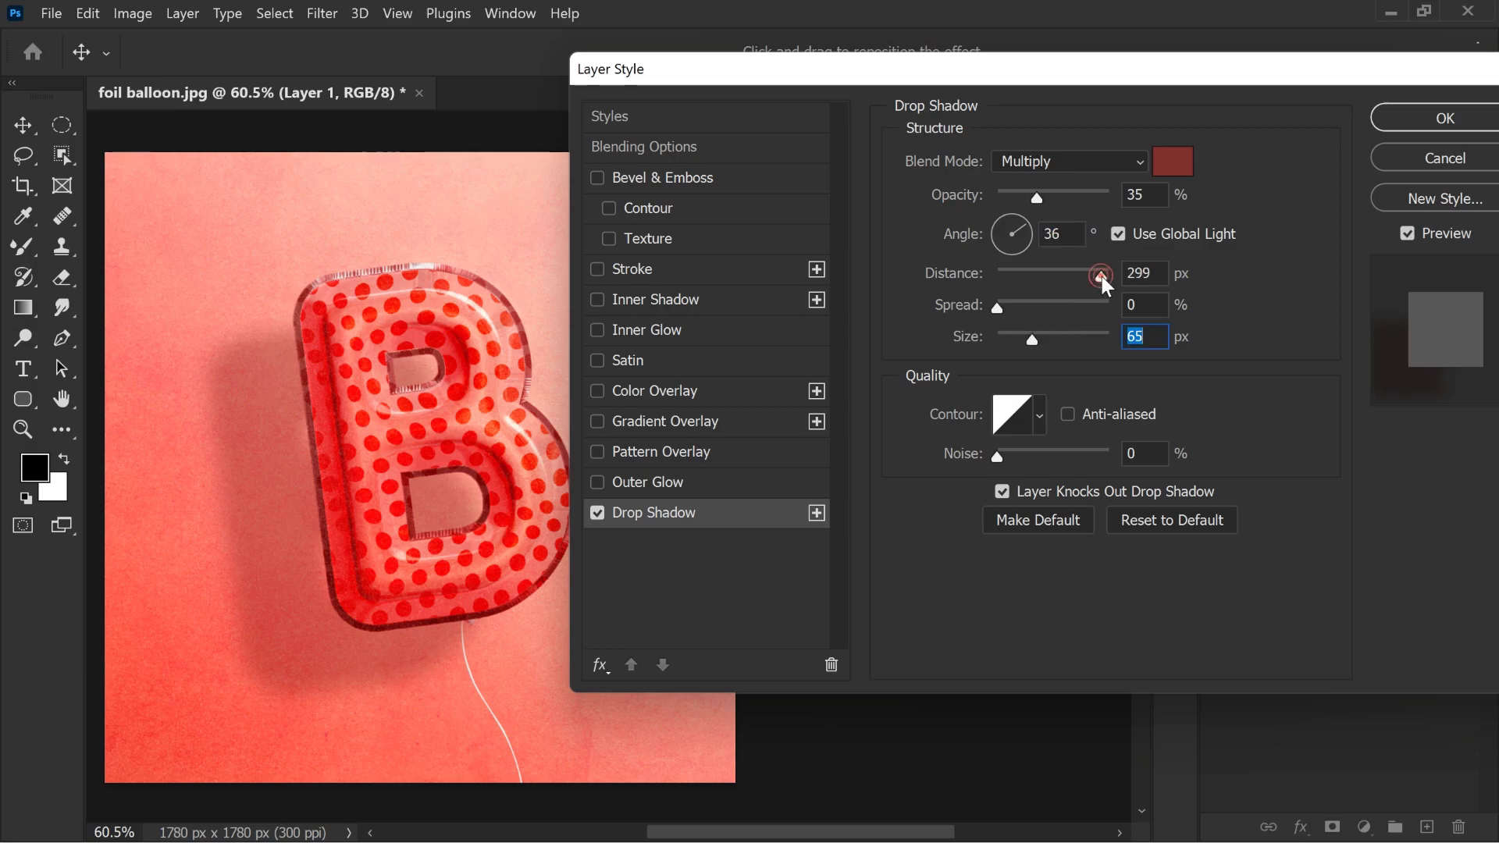
pyautogui.moveTo(1102, 276); pyautogui.dragTo(1104, 274)
pyautogui.moveTo(1032, 337)
pyautogui.mouseDown()
pyautogui.moveTo(1020, 334)
pyautogui.moveTo(1038, 341)
pyautogui.mouseUp()
pyautogui.moveTo(1036, 196)
pyautogui.mouseDown()
pyautogui.moveTo(1095, 211)
pyautogui.moveTo(1080, 207)
pyautogui.mouseUp()
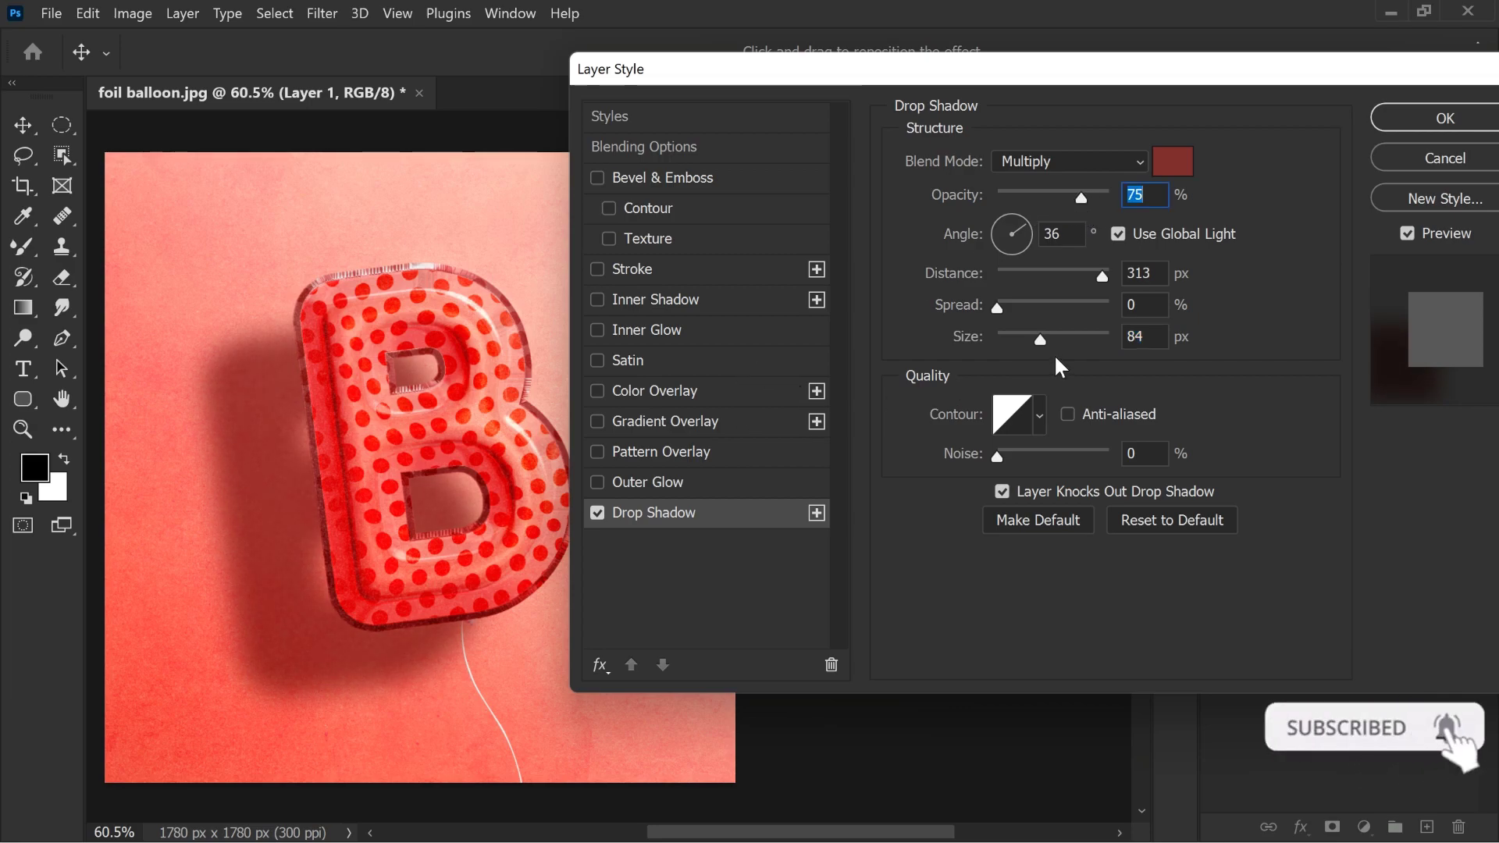
pyautogui.moveTo(1040, 341); pyautogui.dragTo(1070, 341)
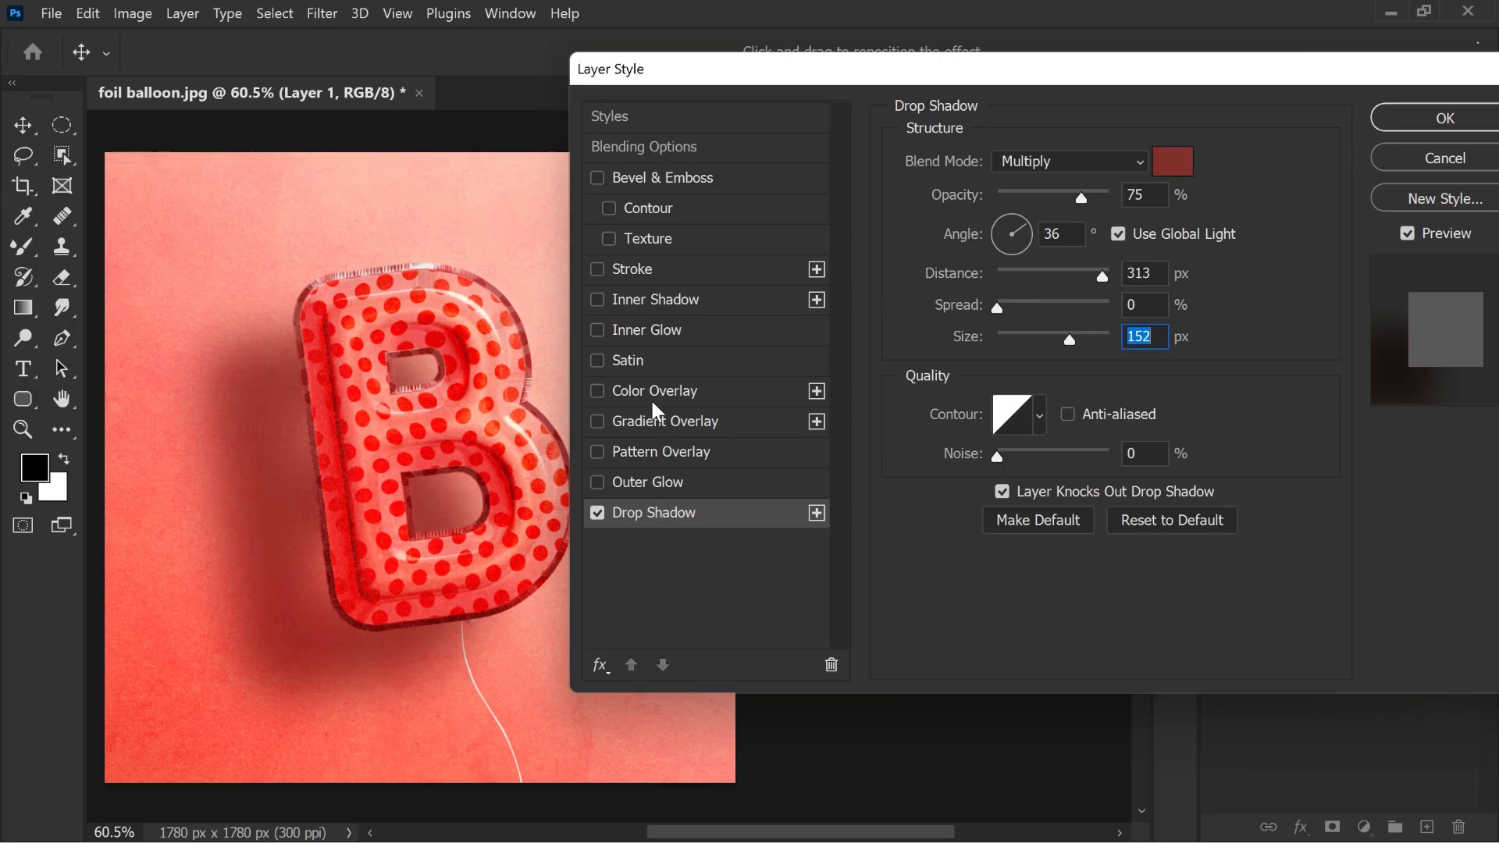
# Step: Enable Inner Shadow with a dull dark red colour sampled from the balloon
pyautogui.click(664, 301)
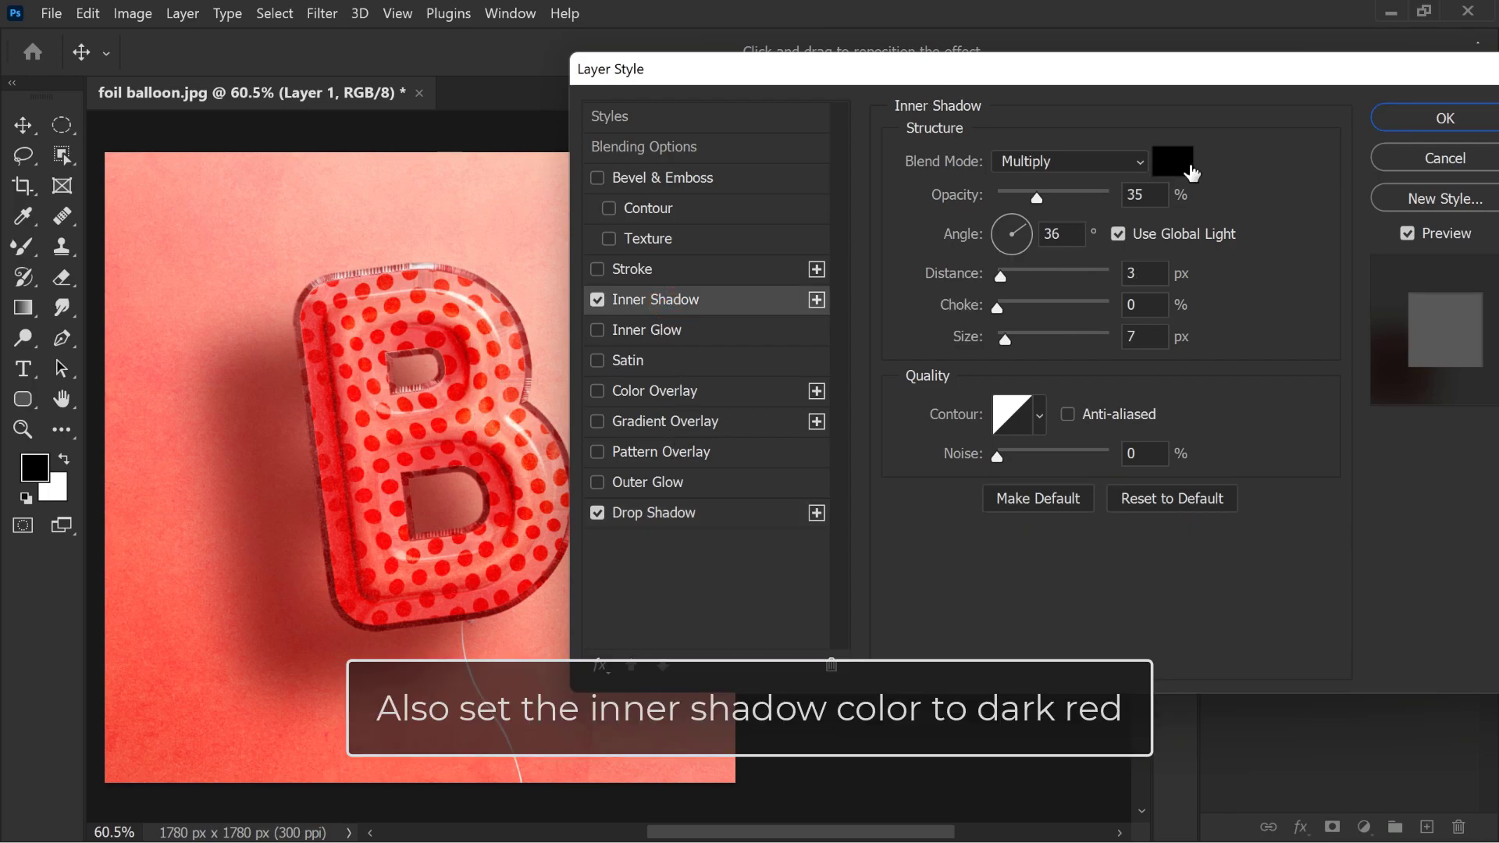
pyautogui.click(1167, 176)
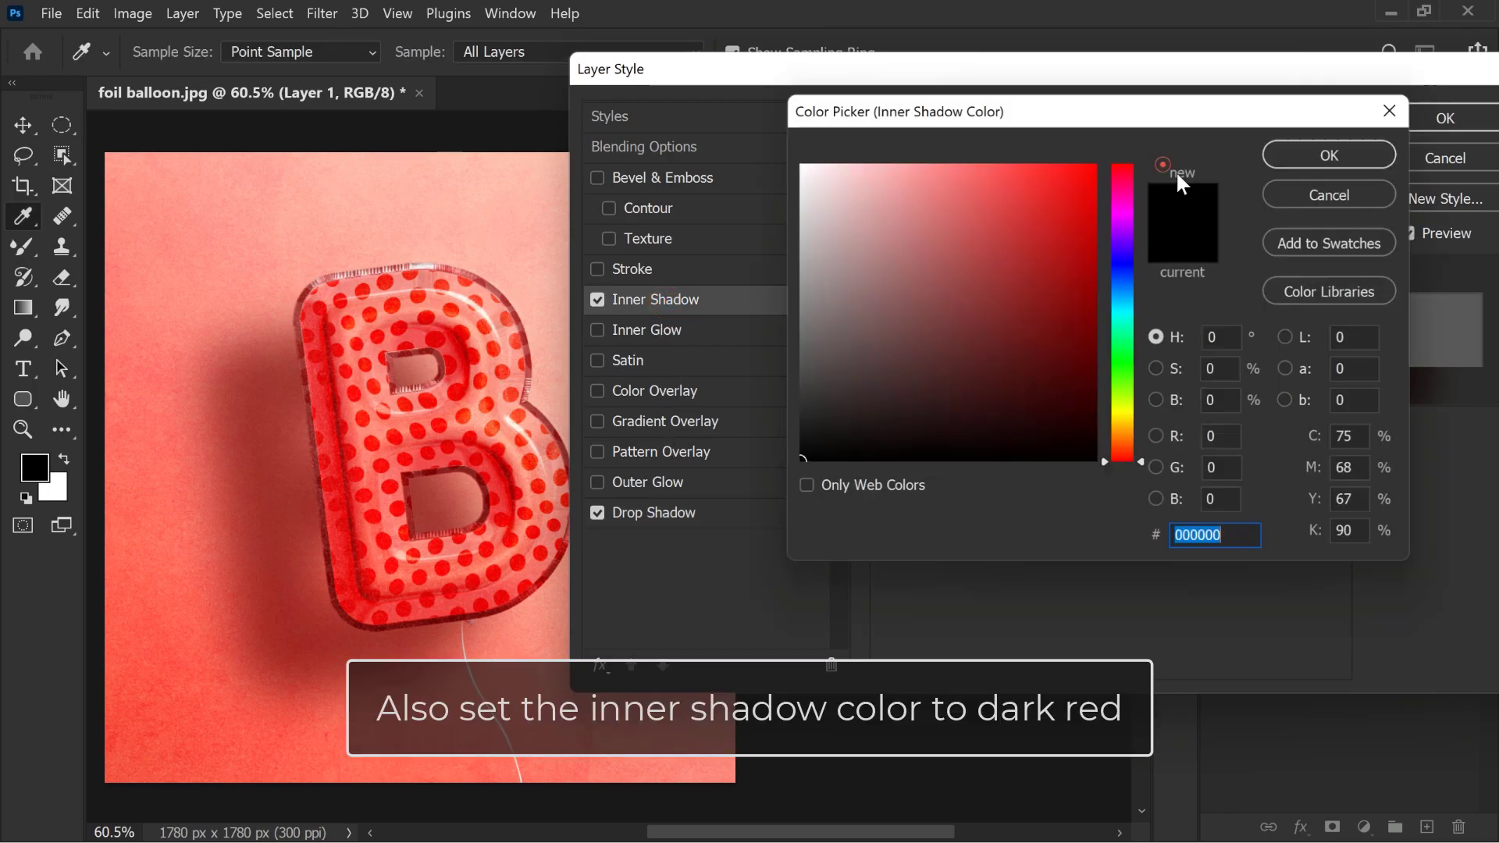
pyautogui.click(501, 451)
pyautogui.moveTo(1037, 287); pyautogui.dragTo(1027, 311)
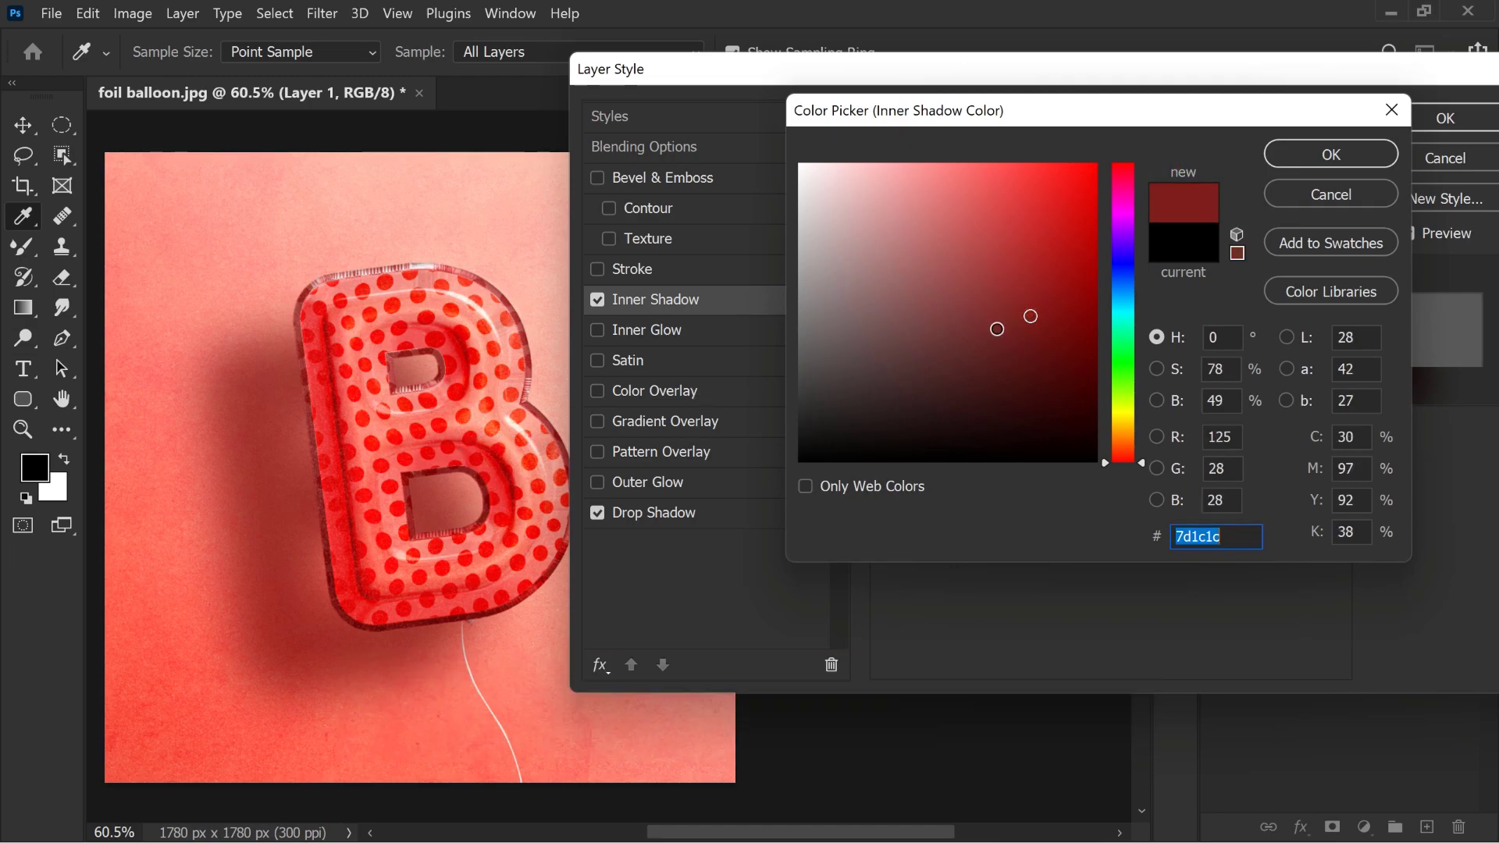
pyautogui.click(1000, 320)
pyautogui.click(1300, 159)
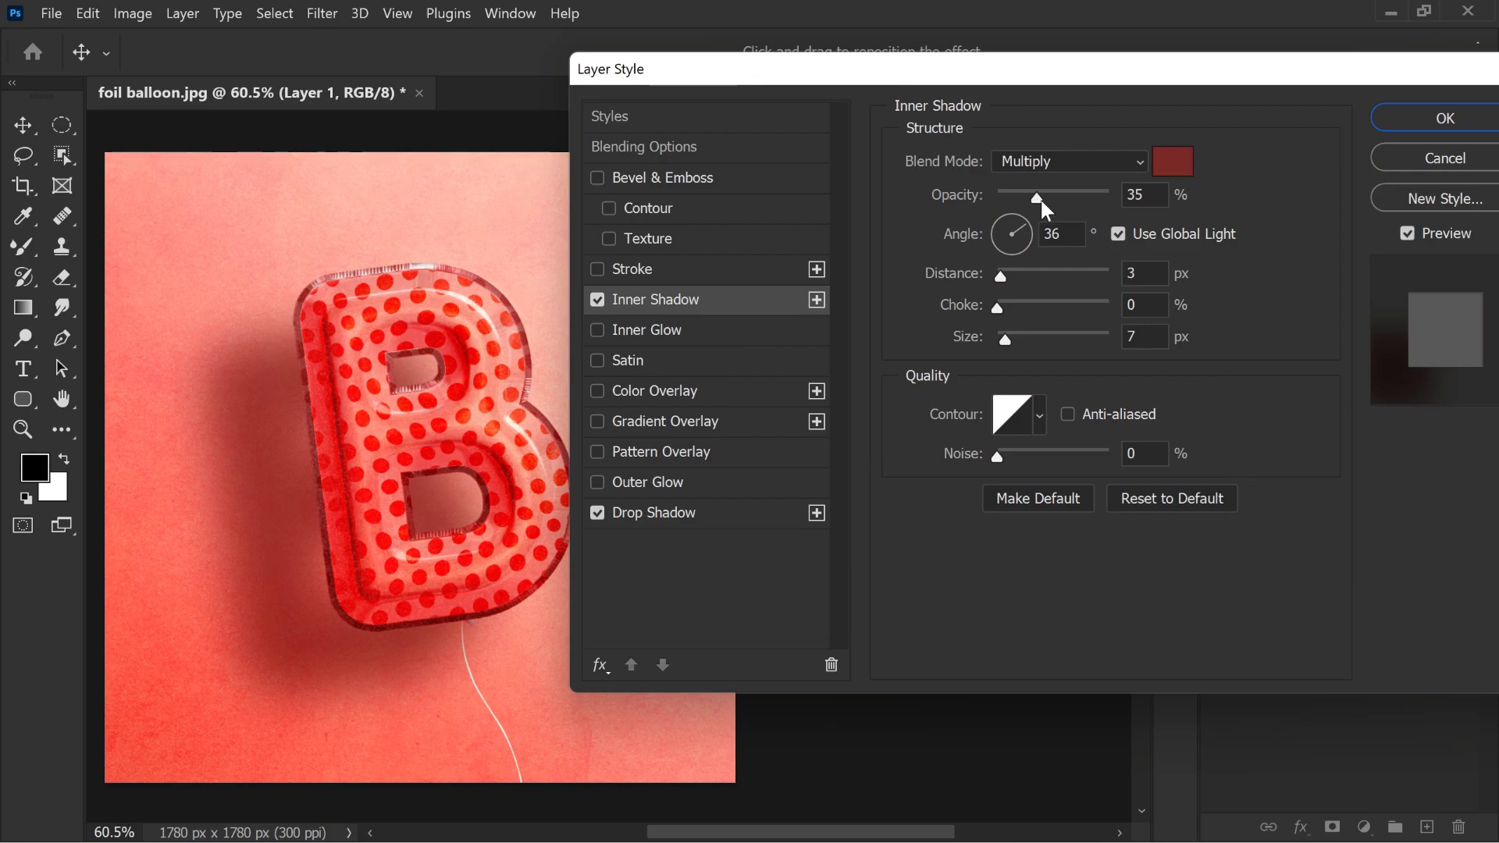
# Step: Set the inner shadow to Normal, 100% opacity, -92° angle, 17 px distance, 7% choke, 65 px size
pyautogui.moveTo(1037, 199)
pyautogui.mouseDown()
pyautogui.moveTo(1137, 195)
pyautogui.moveTo(1010, 200)
pyautogui.moveTo(1153, 214)
pyautogui.mouseUp()
pyautogui.click(1065, 159)
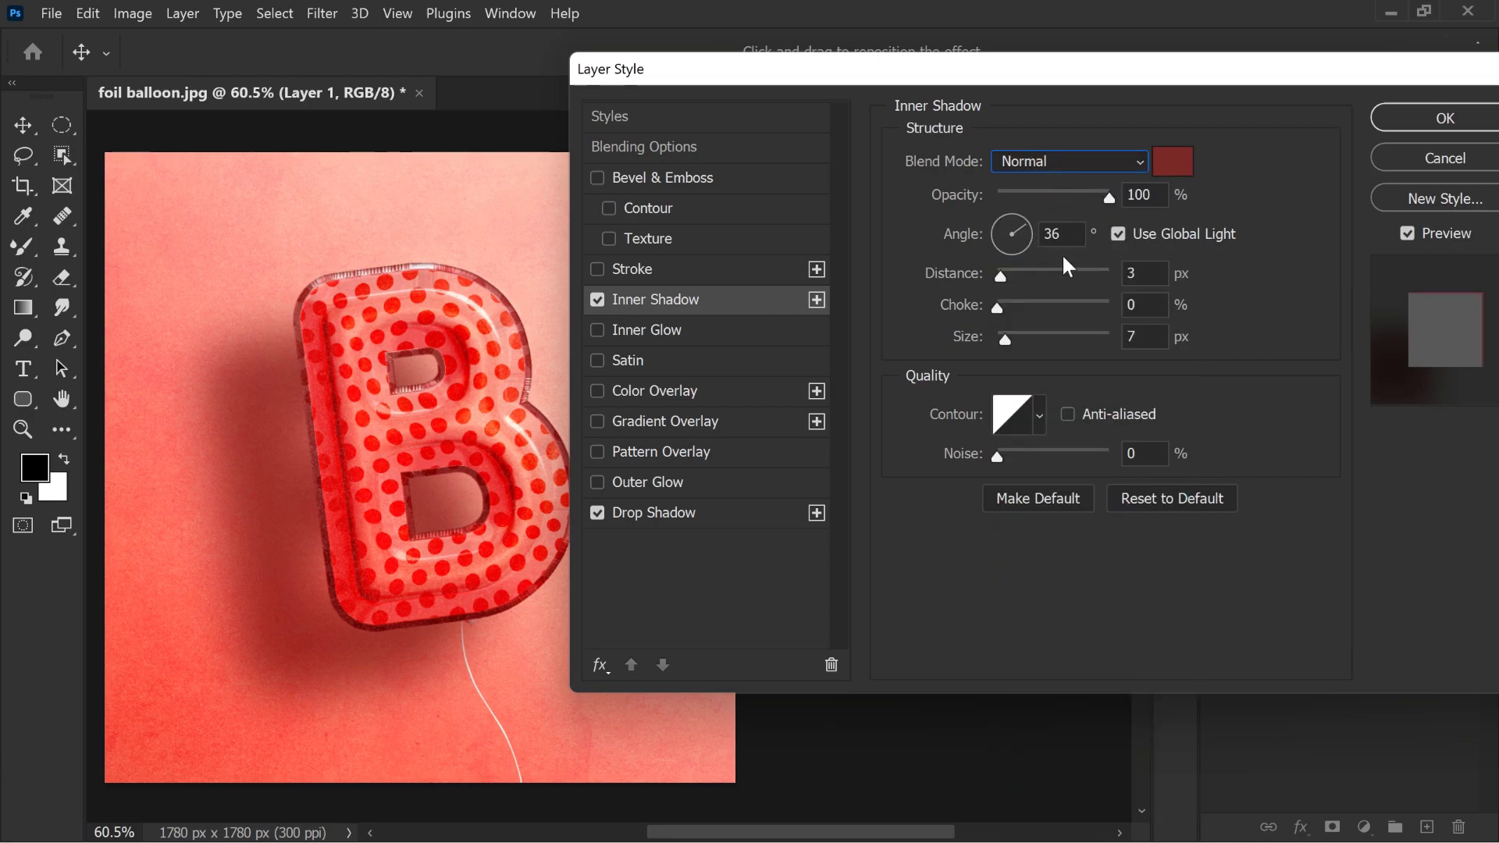
pyautogui.click(1118, 234)
pyautogui.moveTo(1009, 250); pyautogui.dragTo(1011, 253)
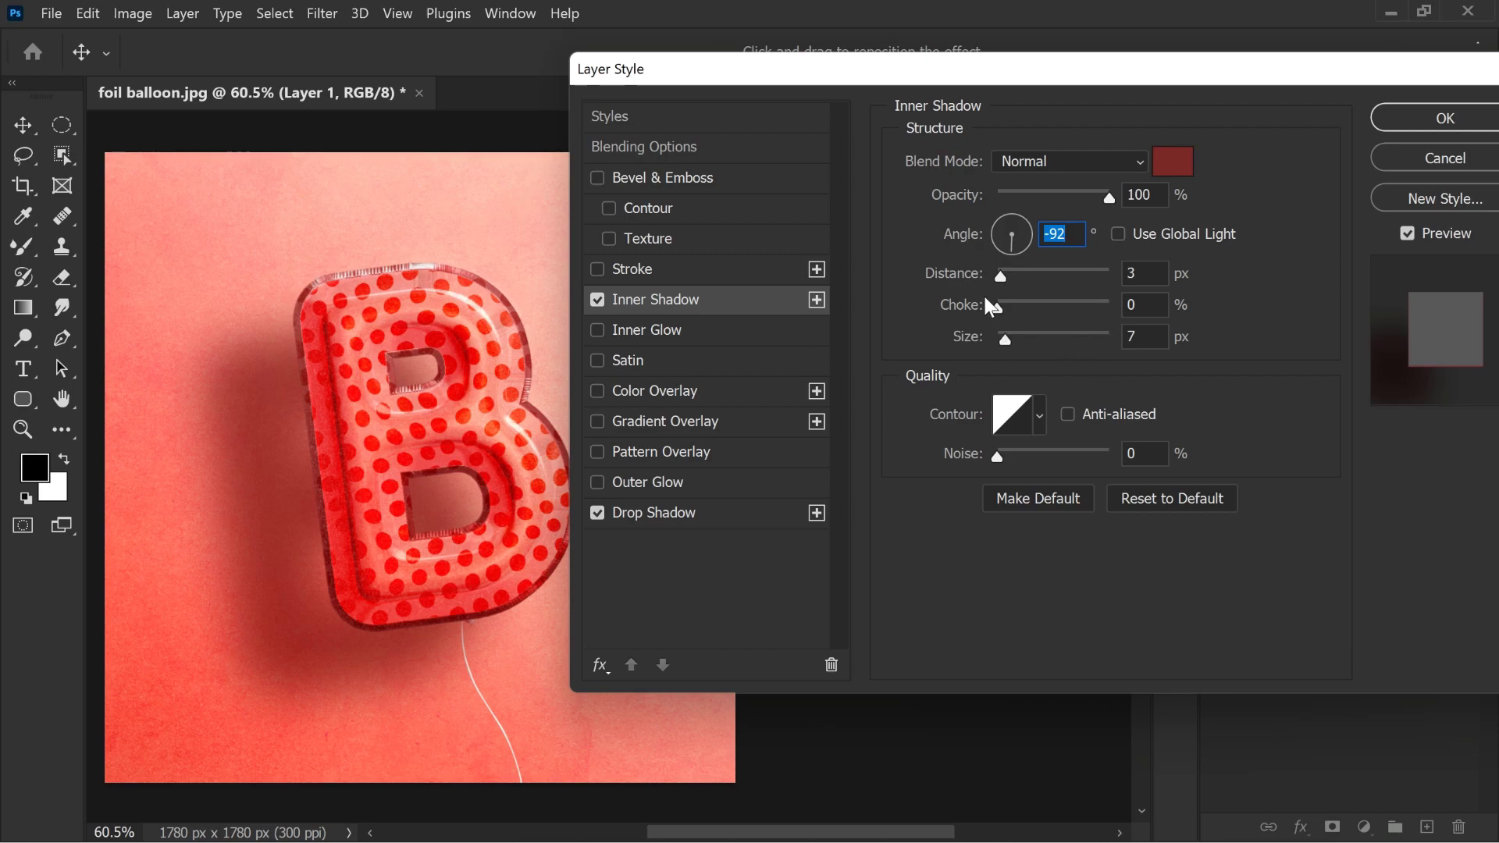
pyautogui.moveTo(1001, 278)
pyautogui.mouseDown()
pyautogui.moveTo(1018, 278)
pyautogui.moveTo(1001, 308)
pyautogui.moveTo(1009, 337)
pyautogui.moveTo(1051, 339)
pyautogui.moveTo(1032, 339)
pyautogui.mouseUp()
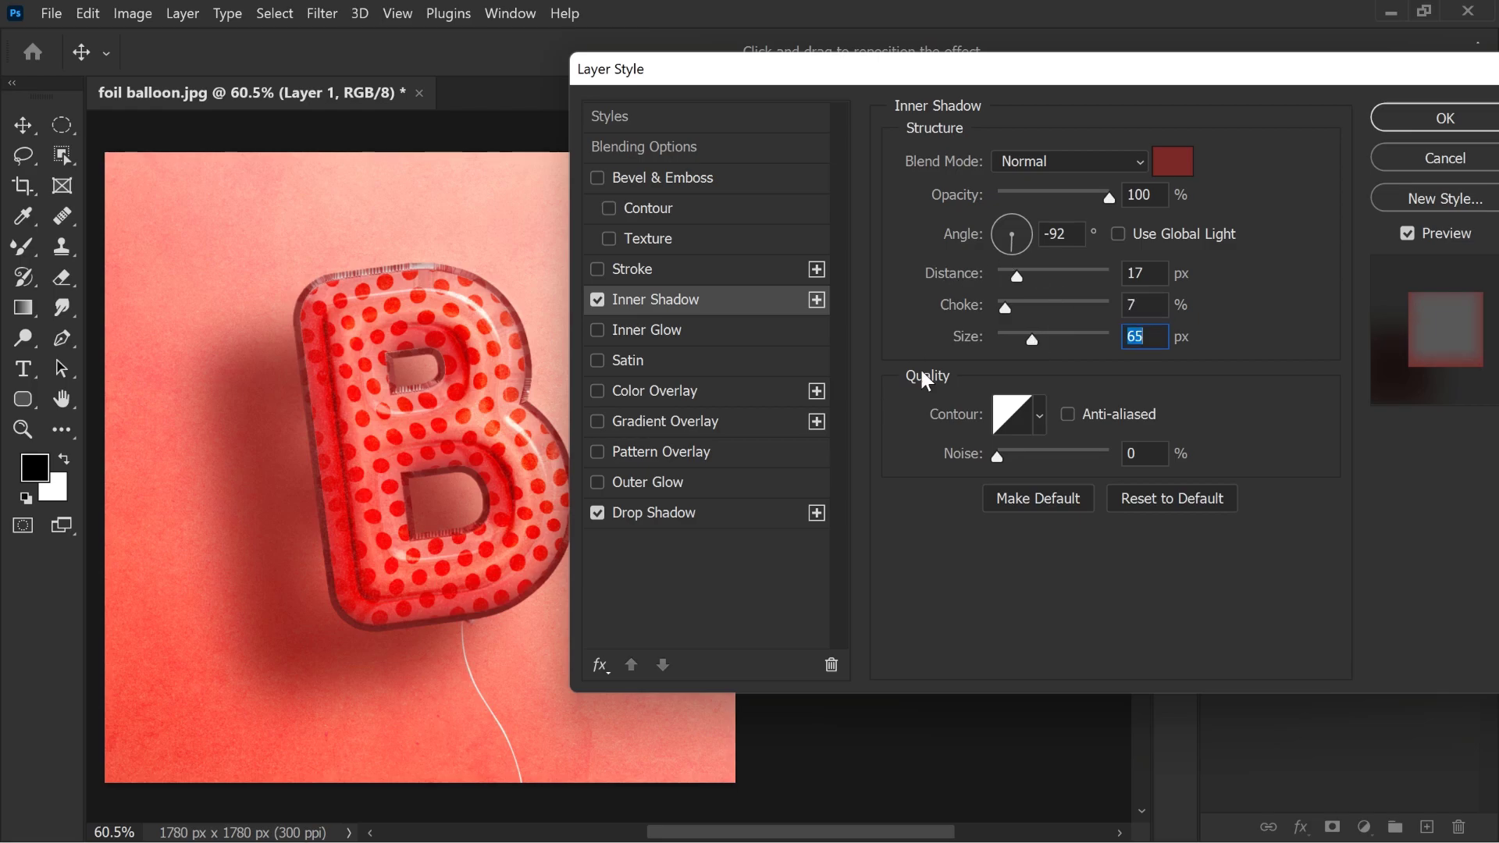
pyautogui.click(601, 306)
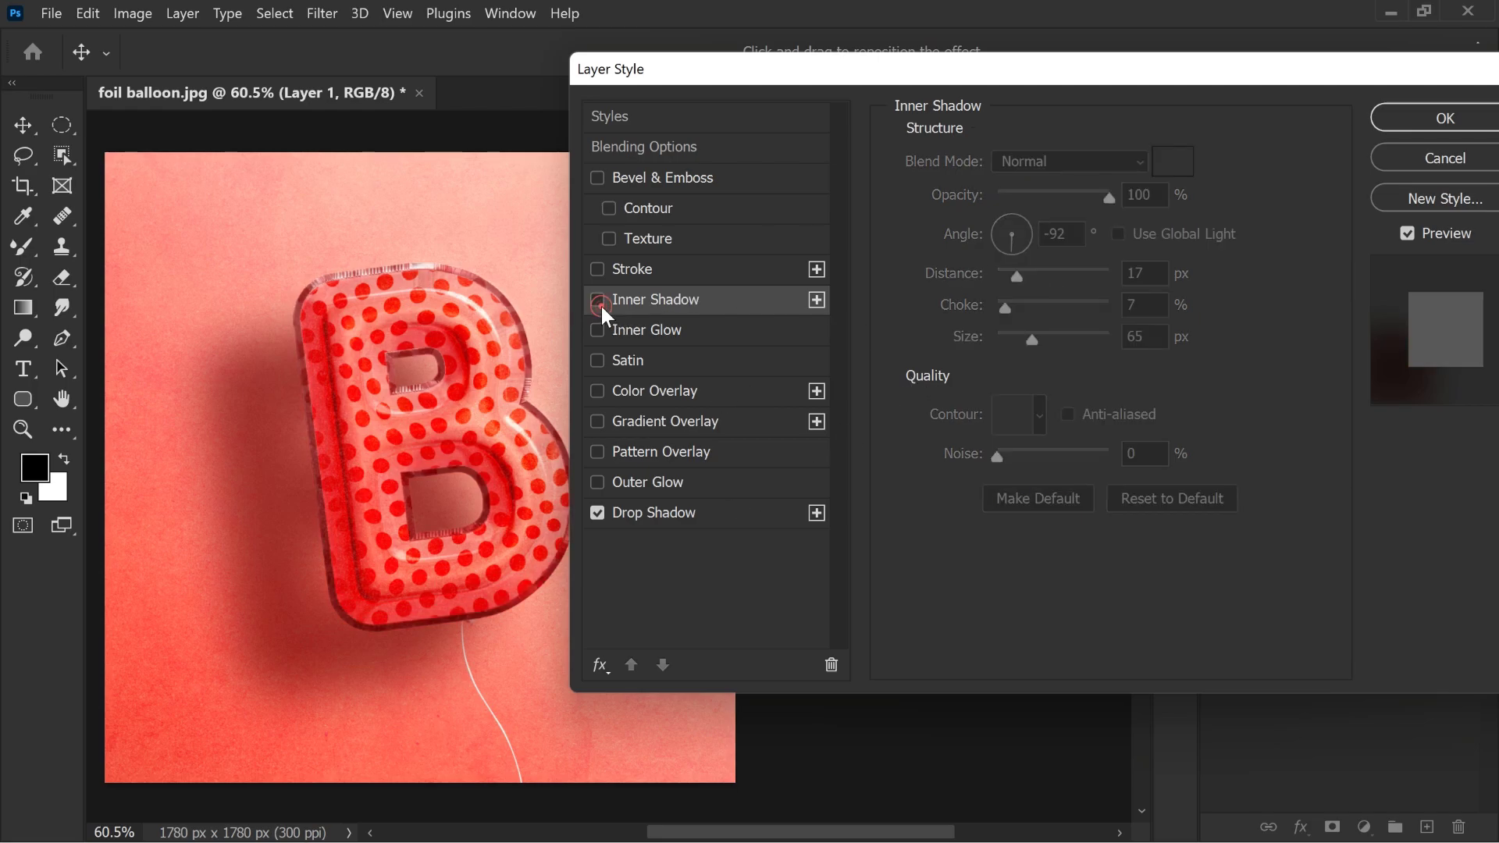
pyautogui.click(602, 306)
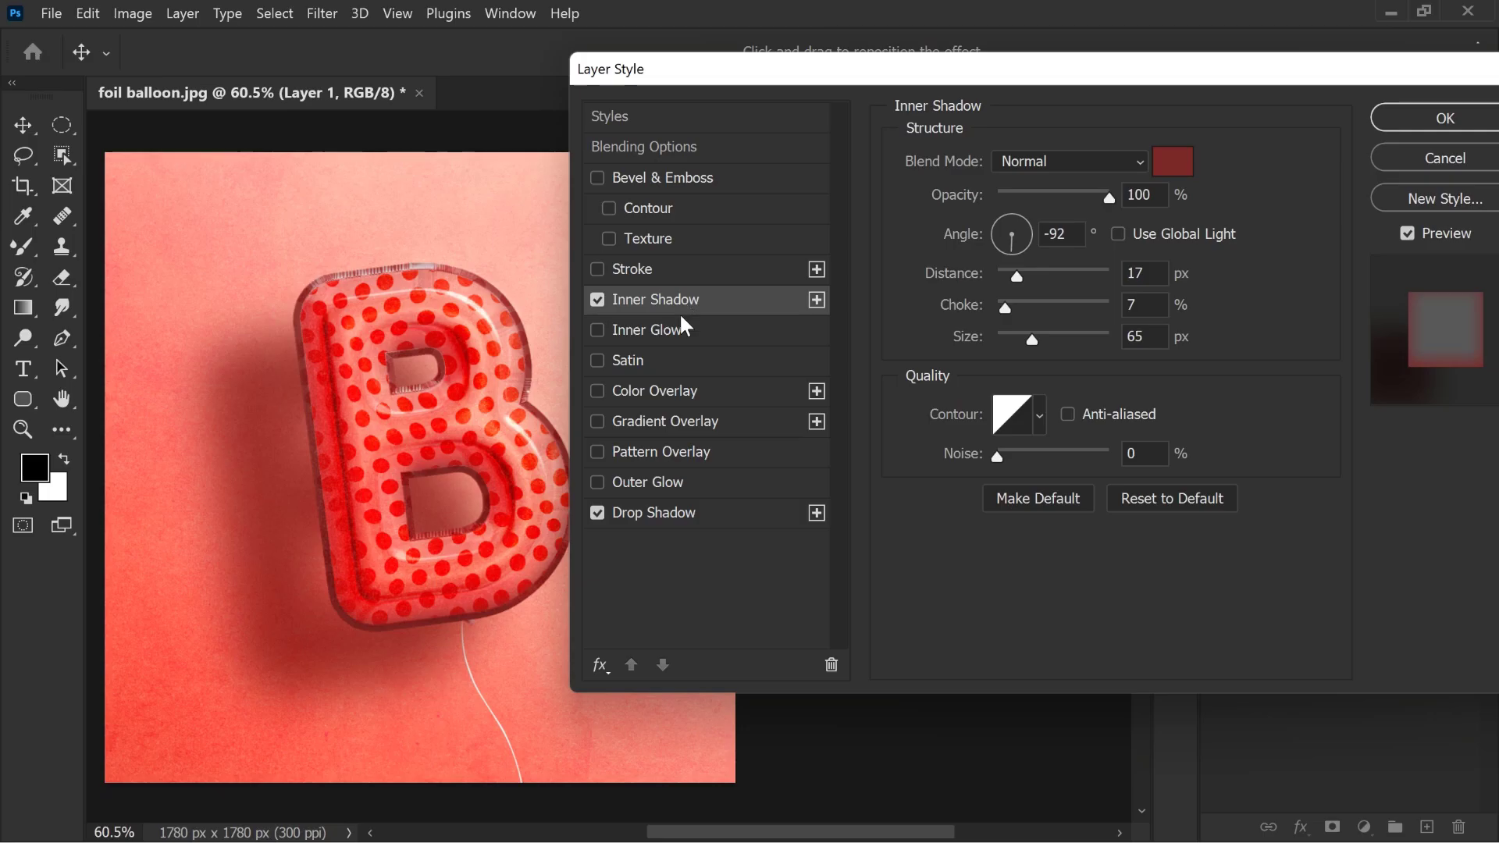
# Step: Add a Gradient Overlay to the B using the Soft Light blend mode
pyautogui.click(672, 420)
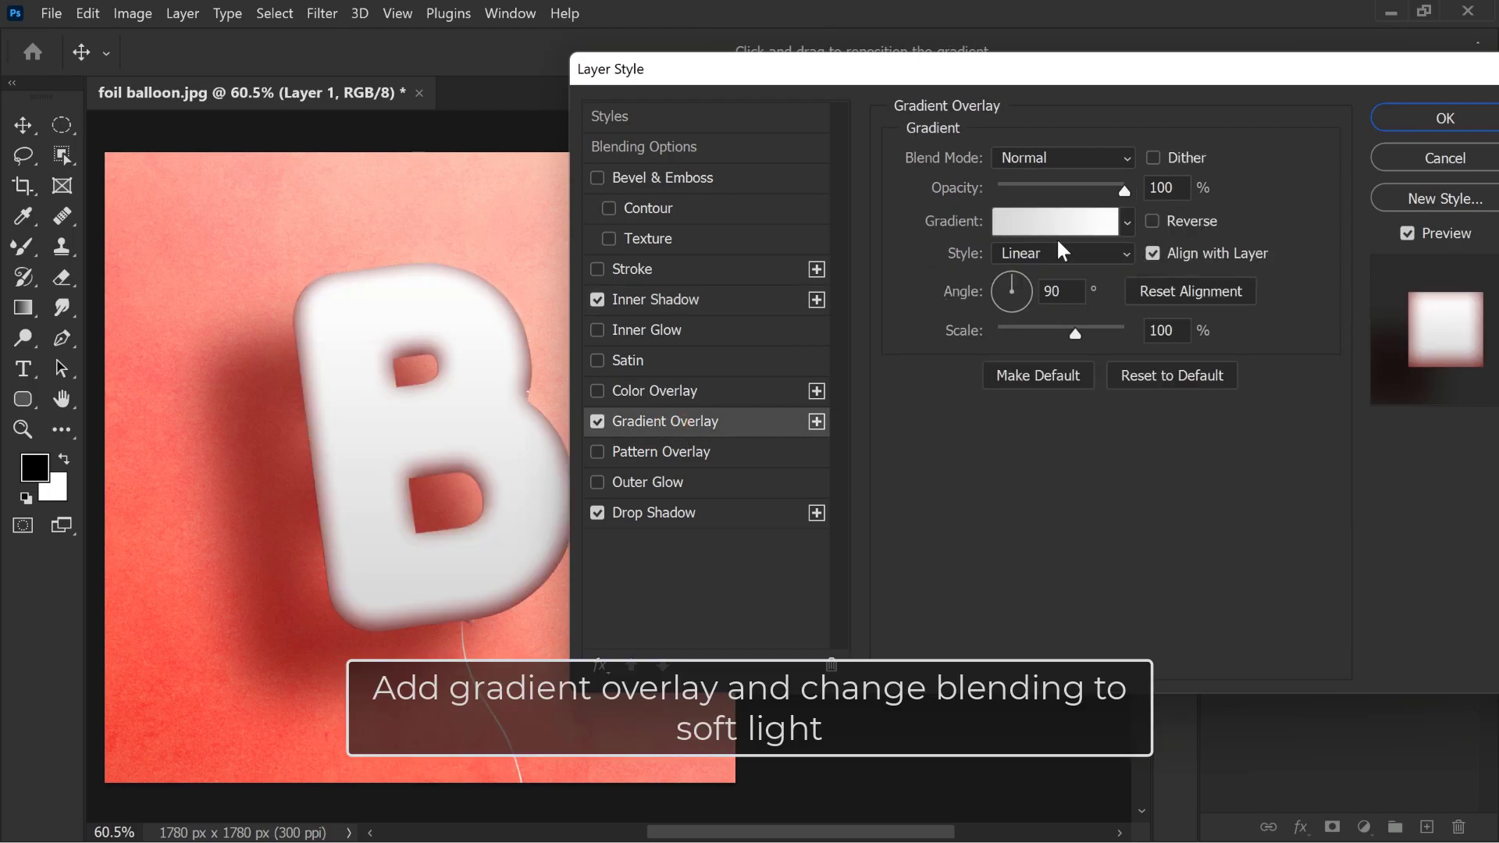
pyautogui.click(1051, 160)
pyautogui.click(1057, 494)
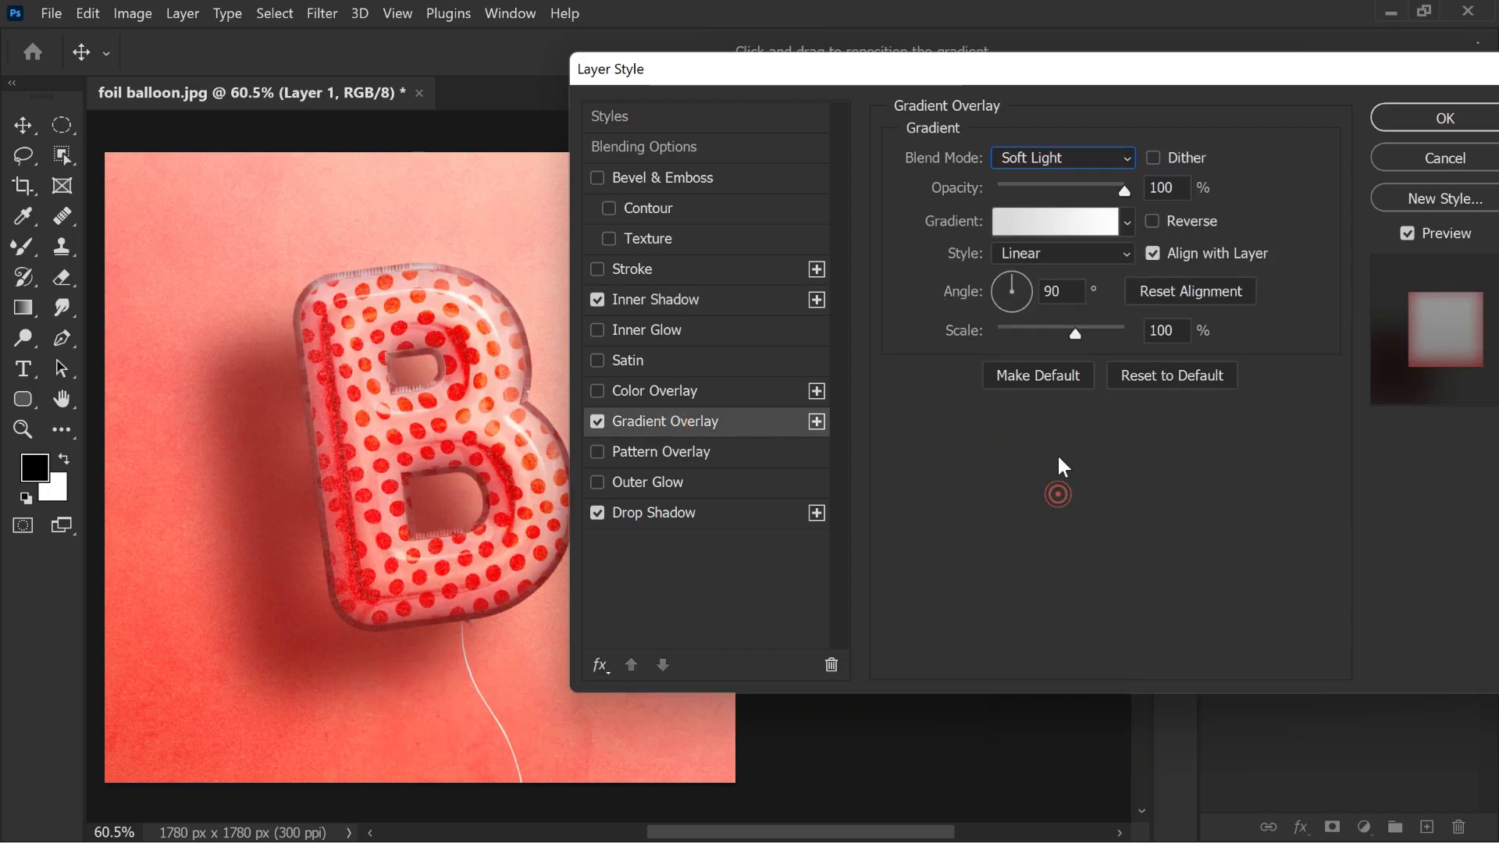
# Step: Make the overlay gradient run from light pink to white
pyautogui.click(1063, 229)
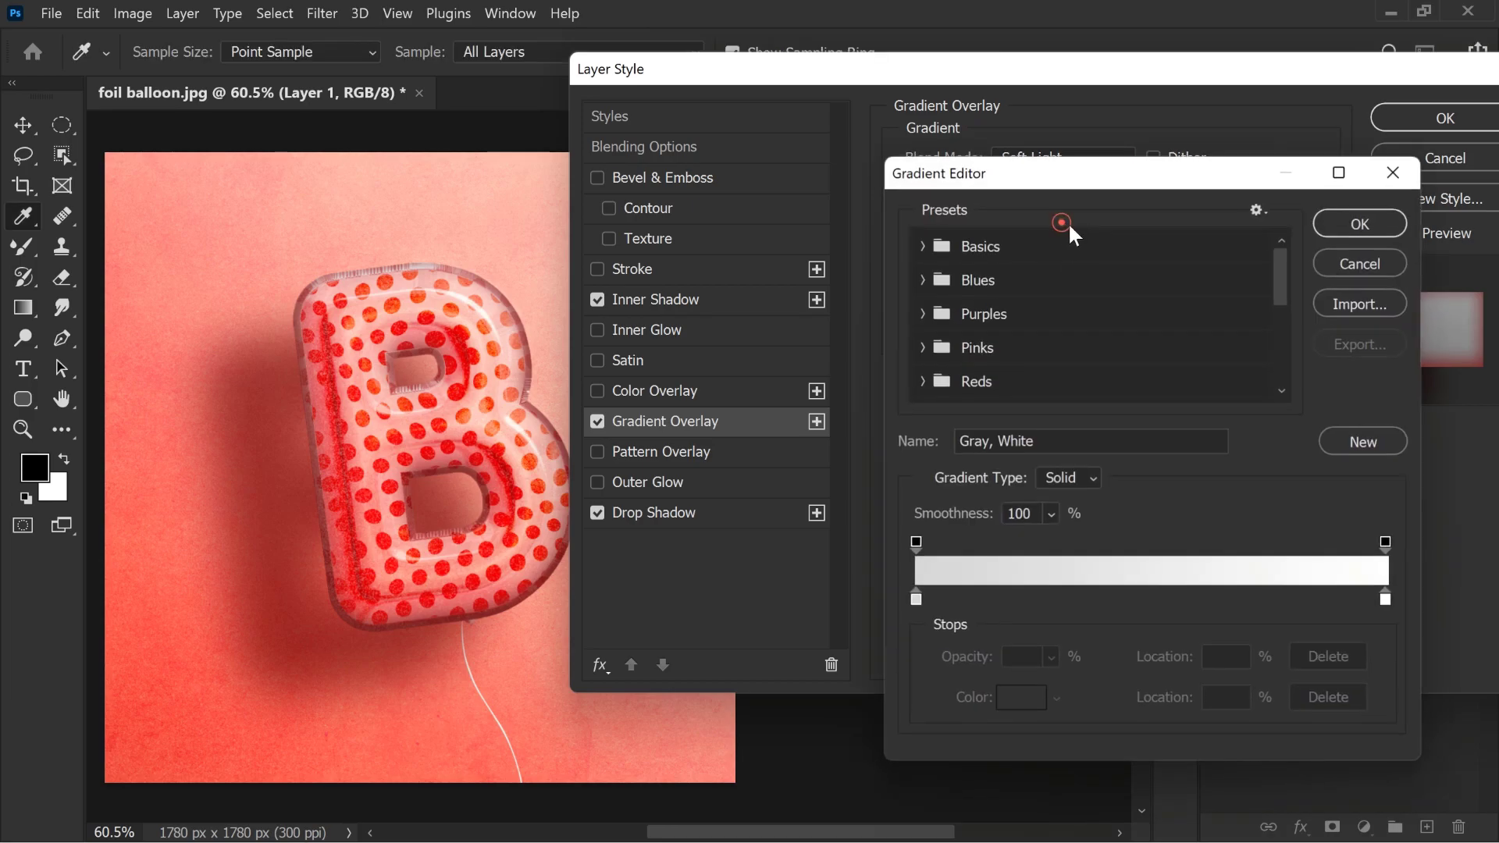
pyautogui.click(915, 603)
pyautogui.click(1017, 705)
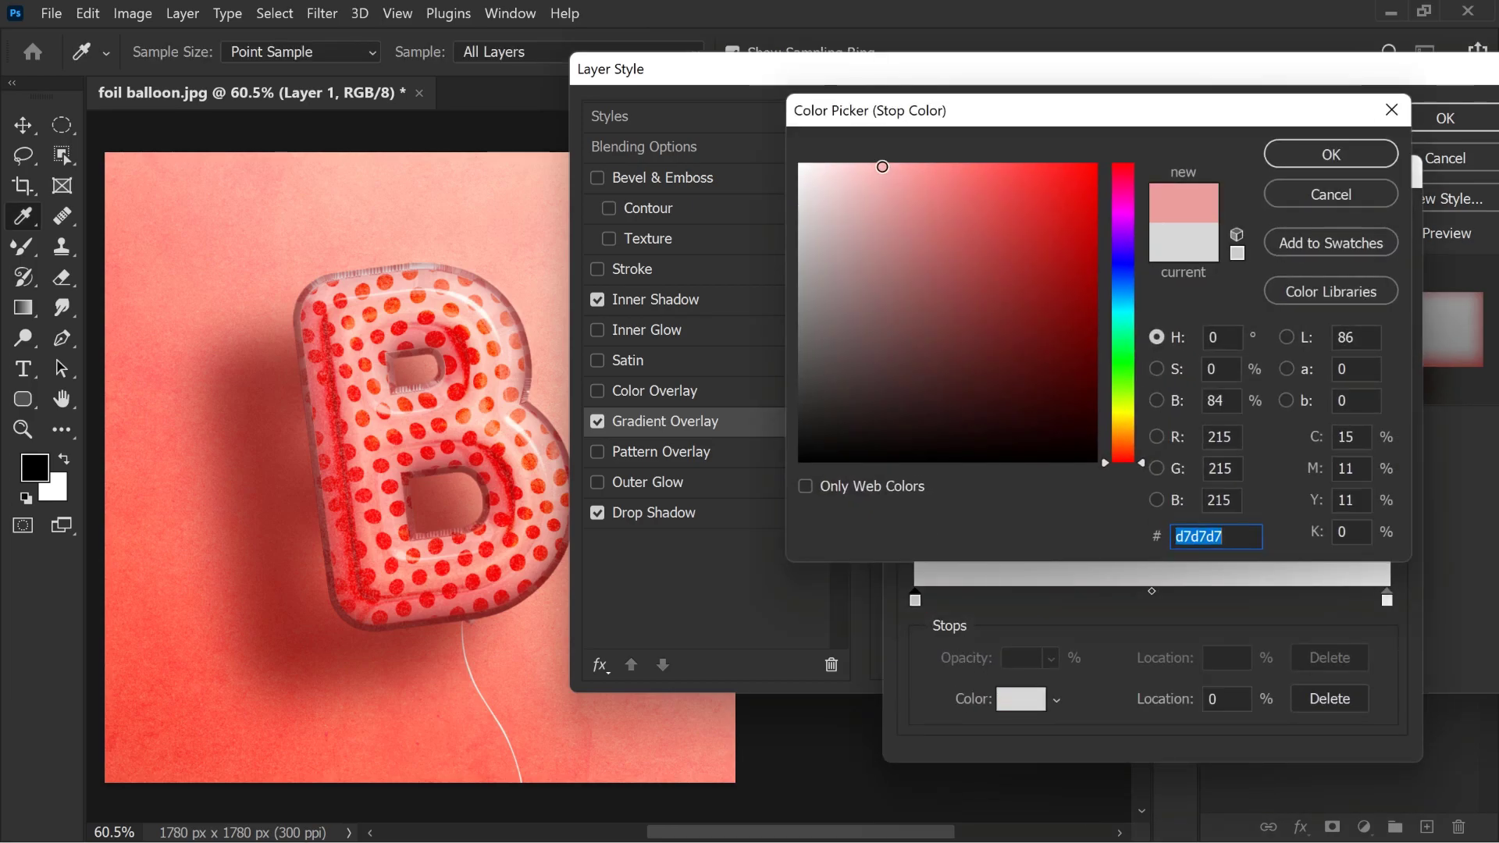
pyautogui.moveTo(887, 164); pyautogui.dragTo(867, 164)
pyautogui.click(1315, 160)
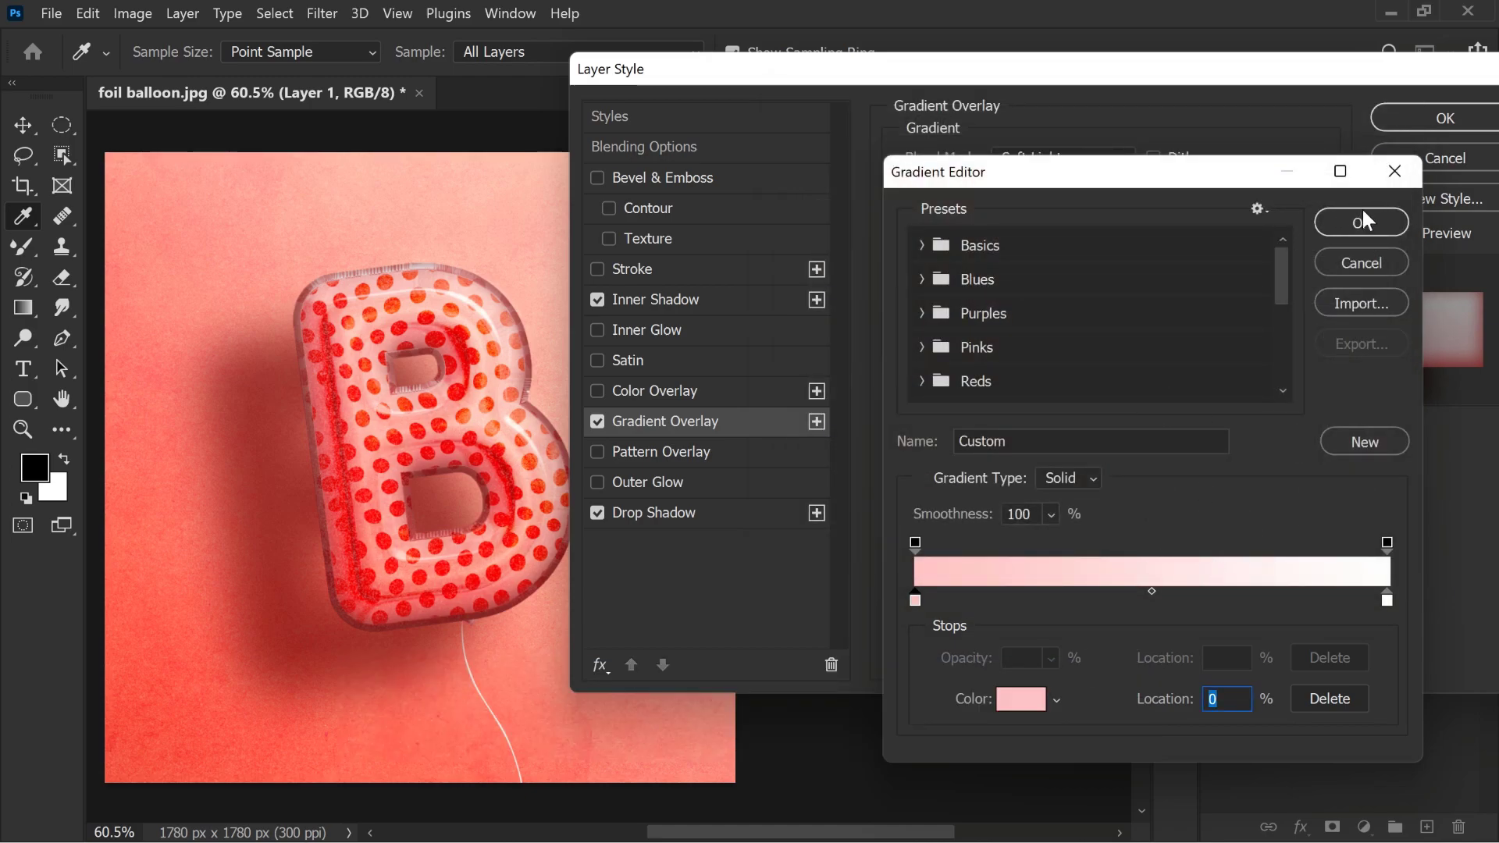
pyautogui.click(1363, 216)
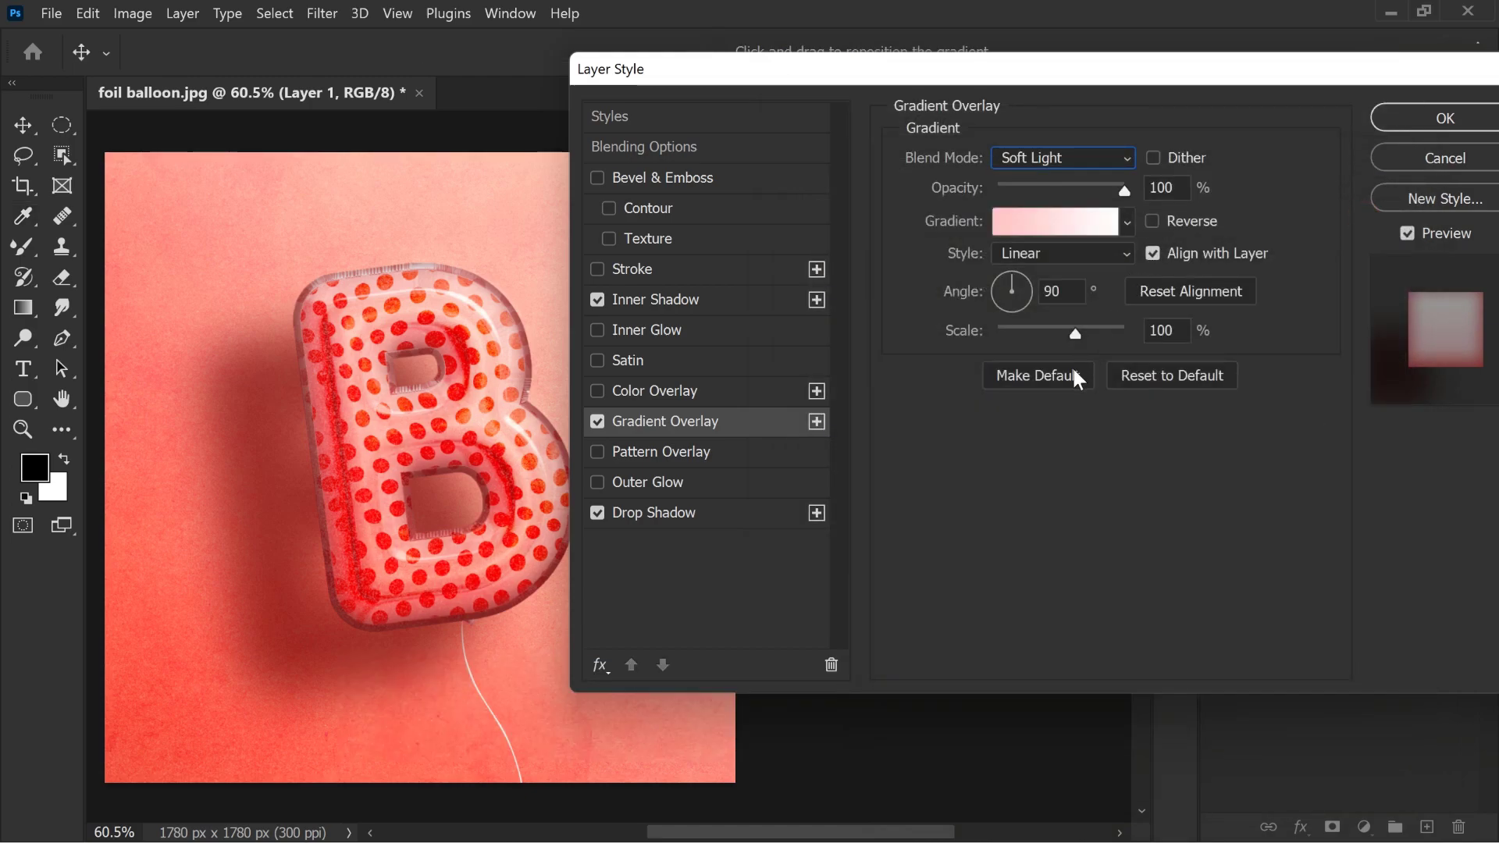
# Step: Scale the gradient overlay to 131%, toggling it off and on to compare
pyautogui.moveTo(1076, 334); pyautogui.dragTo(1107, 339)
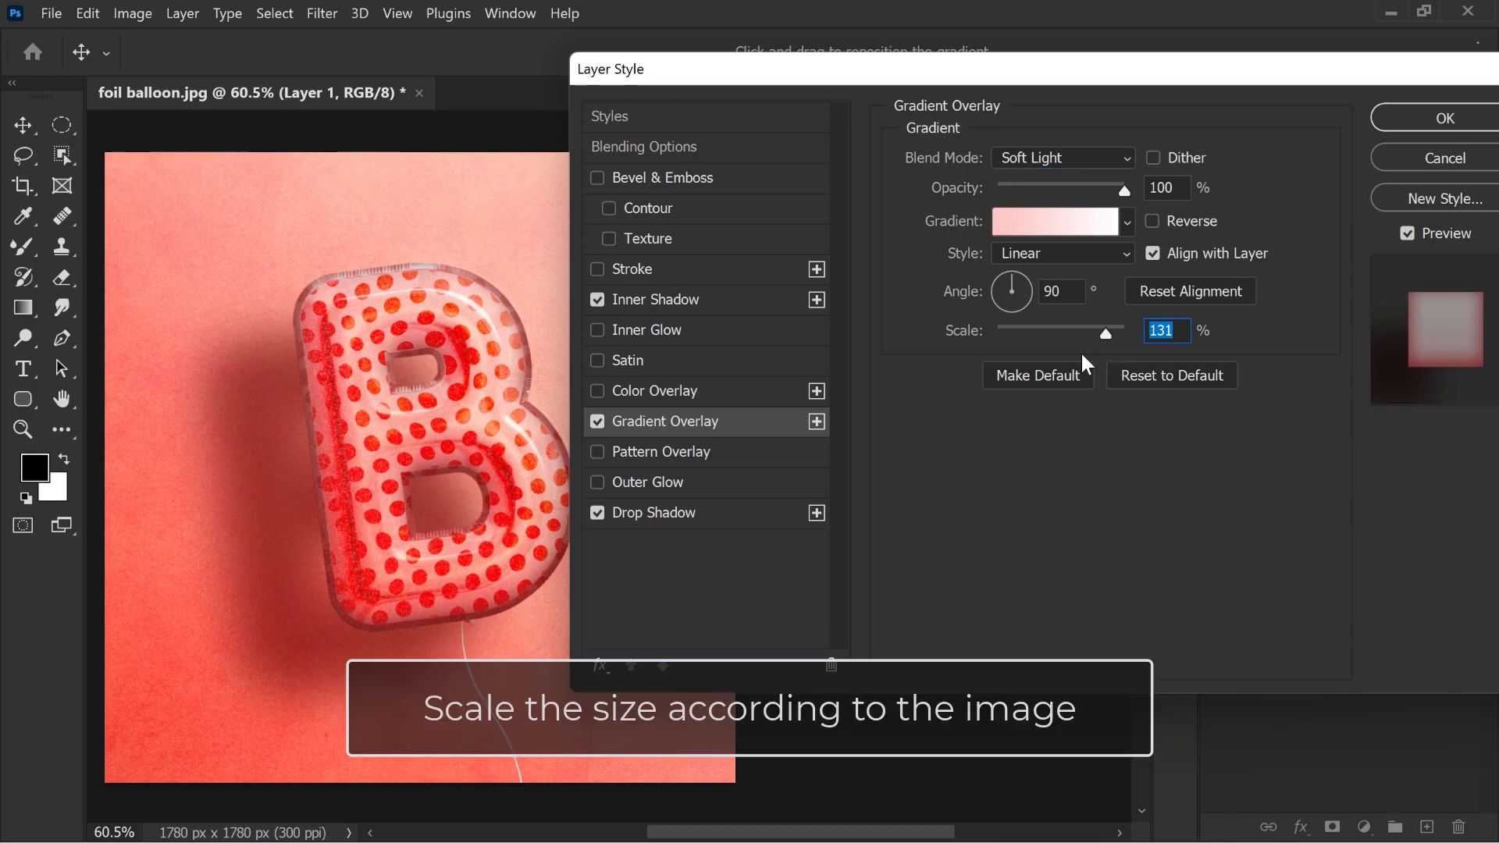
pyautogui.click(593, 420)
pyautogui.click(595, 420)
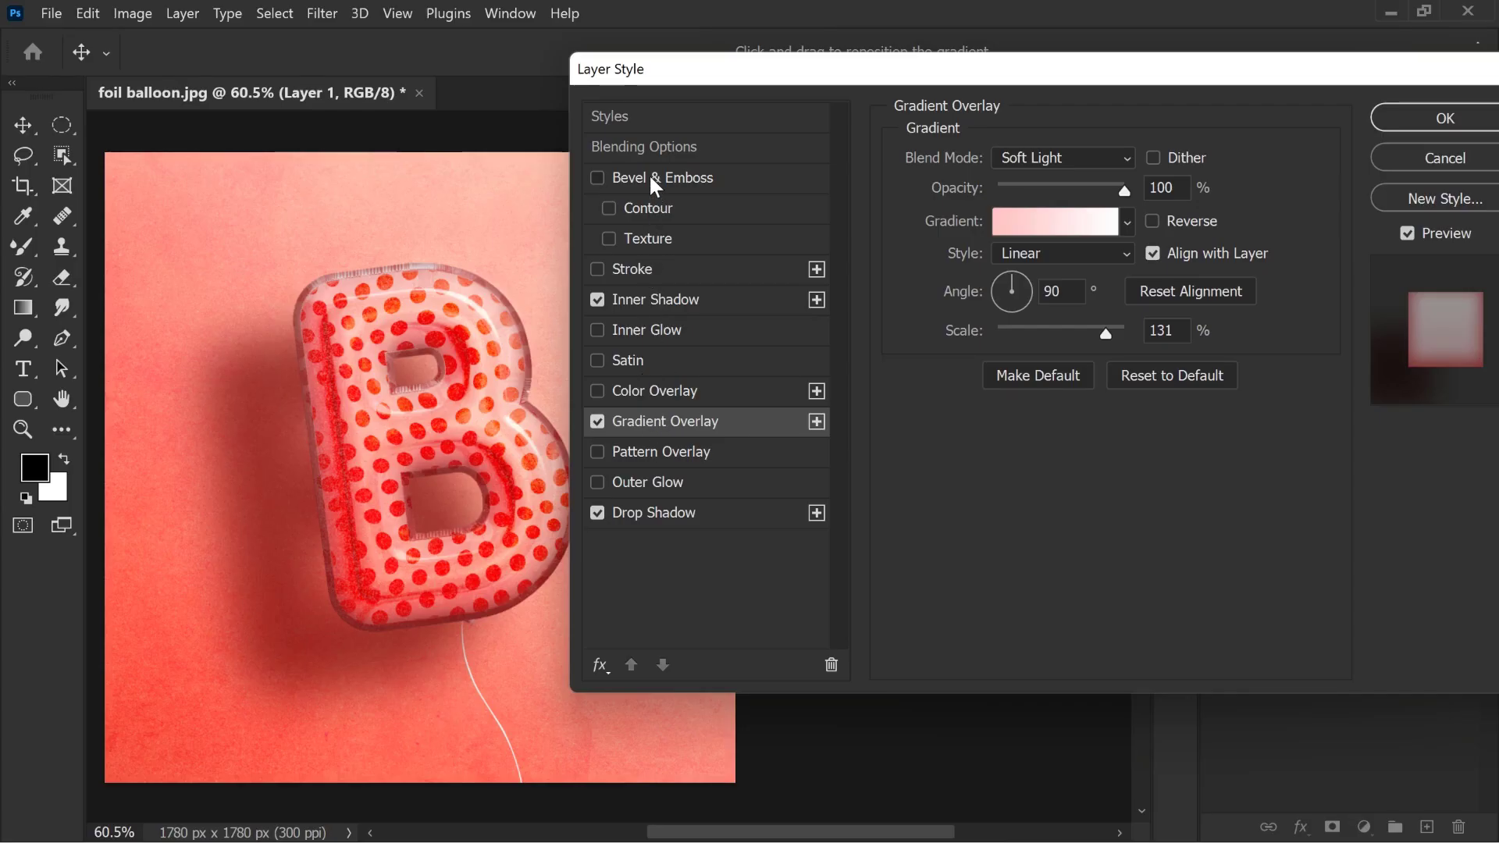
# Step: Add a Smooth Inner Bevel with 563% depth, 109 px size and a non-global 92° light
pyautogui.click(649, 173)
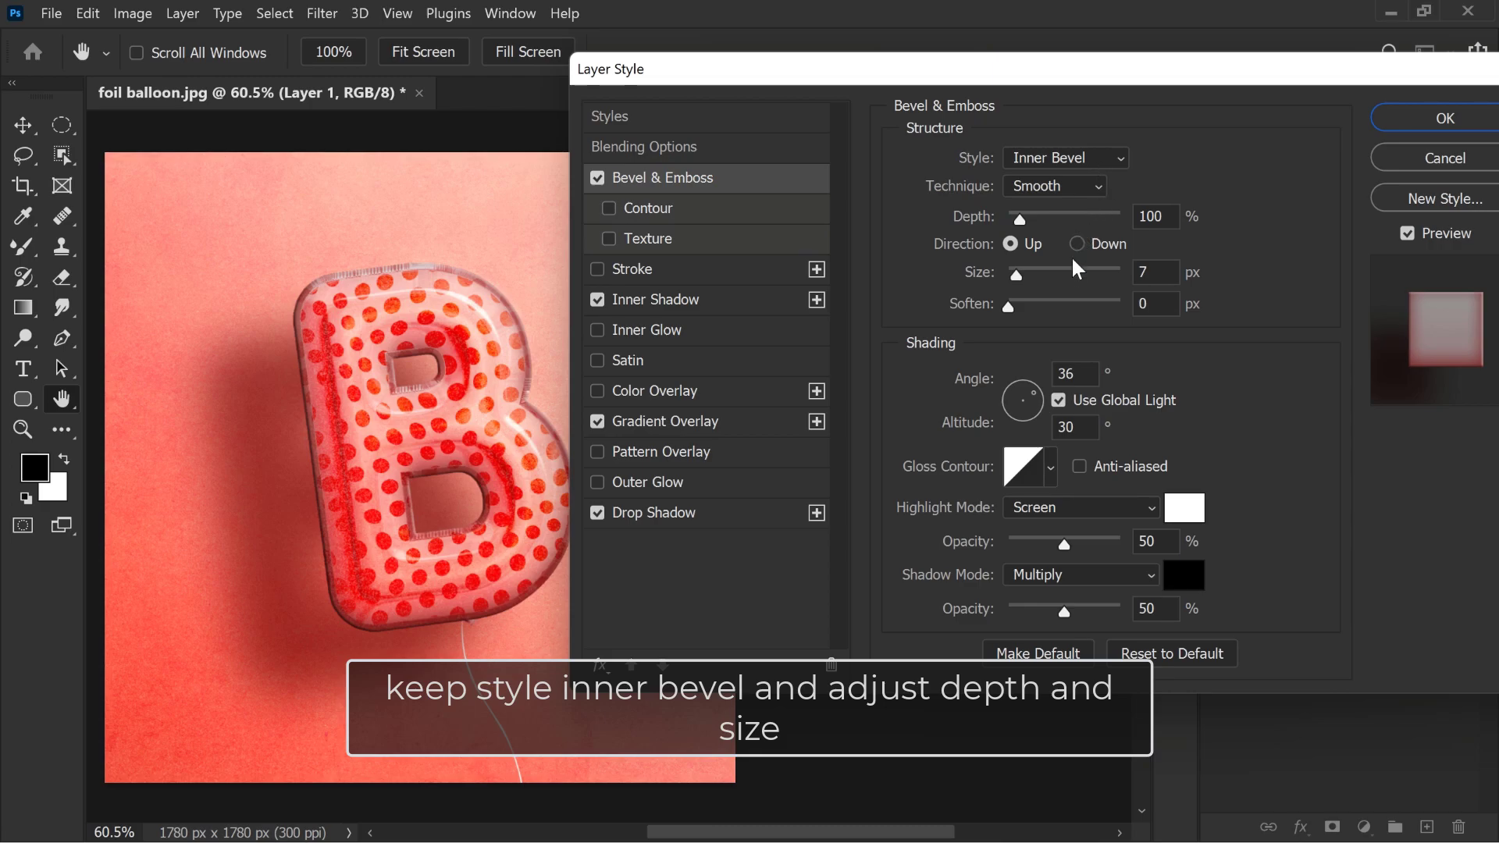
pyautogui.moveTo(1019, 219)
pyautogui.mouseDown()
pyautogui.moveTo(1074, 221)
pyautogui.moveTo(1019, 258)
pyautogui.moveTo(1082, 255)
pyautogui.mouseUp()
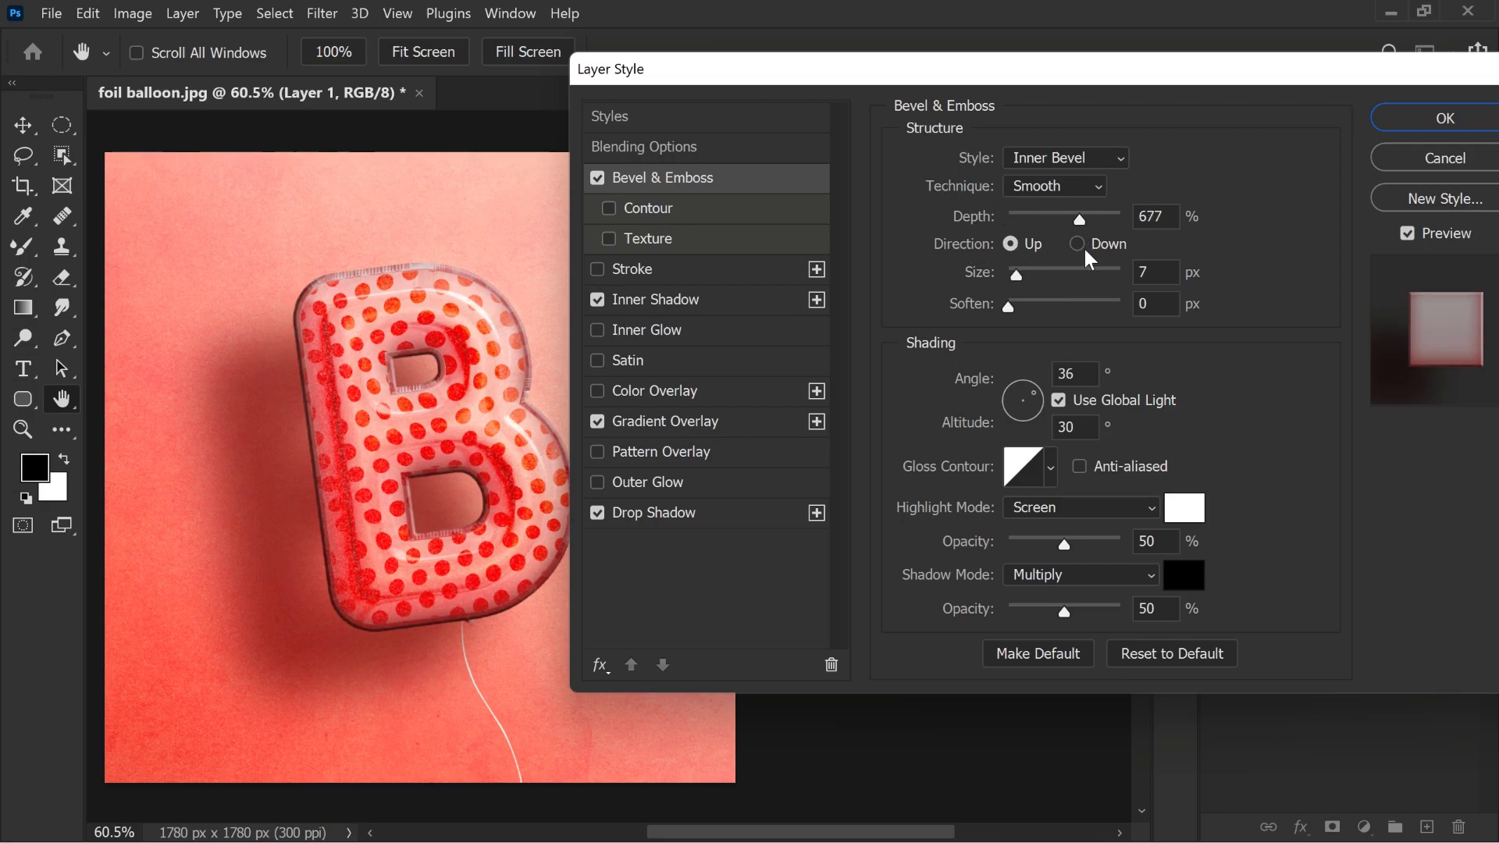
pyautogui.click(1059, 402)
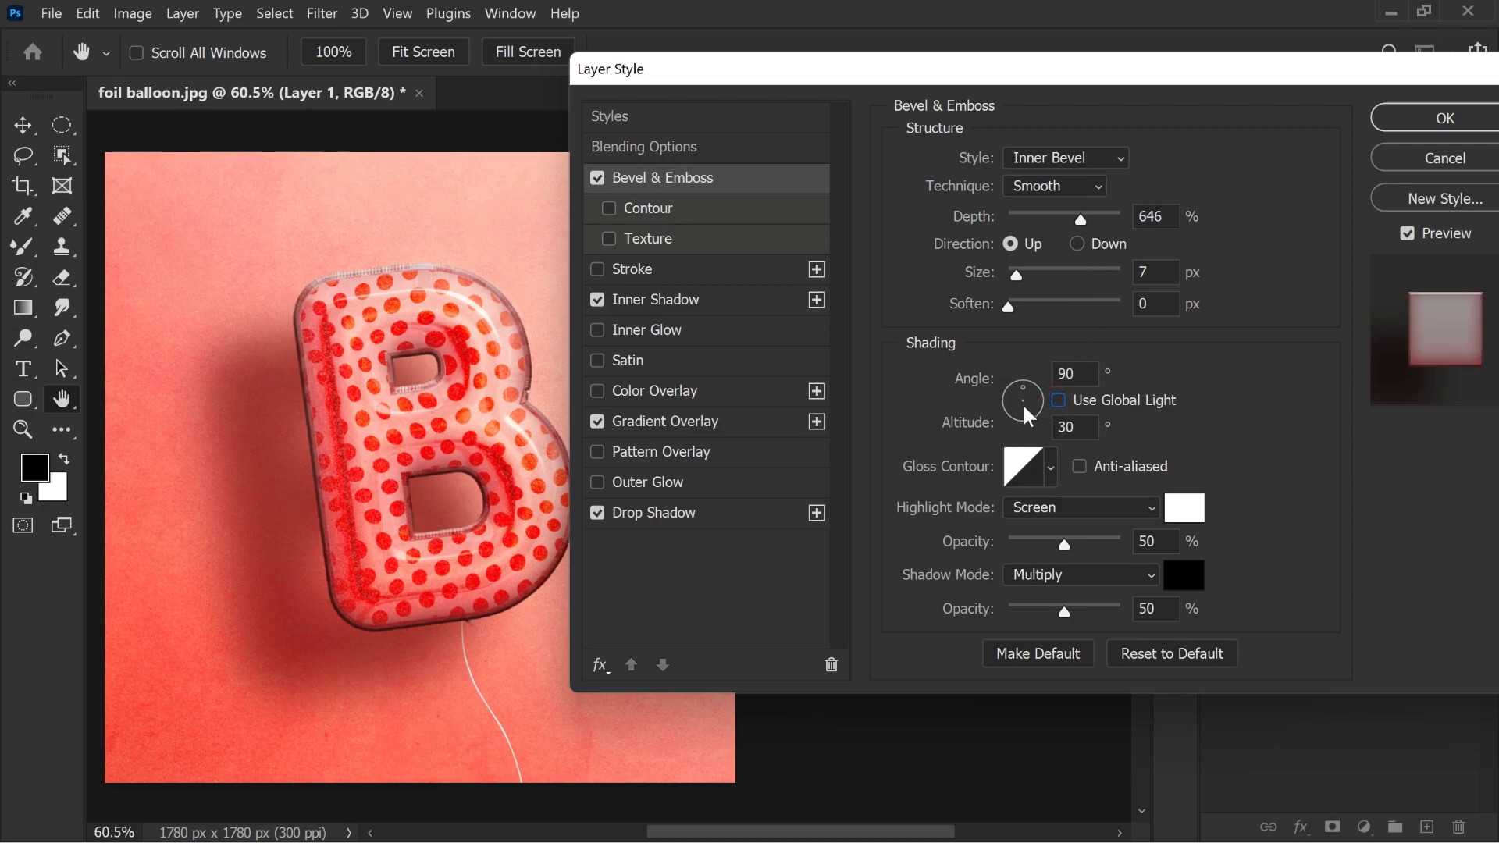
pyautogui.click(1022, 391)
pyautogui.moveTo(1016, 275); pyautogui.dragTo(1062, 278)
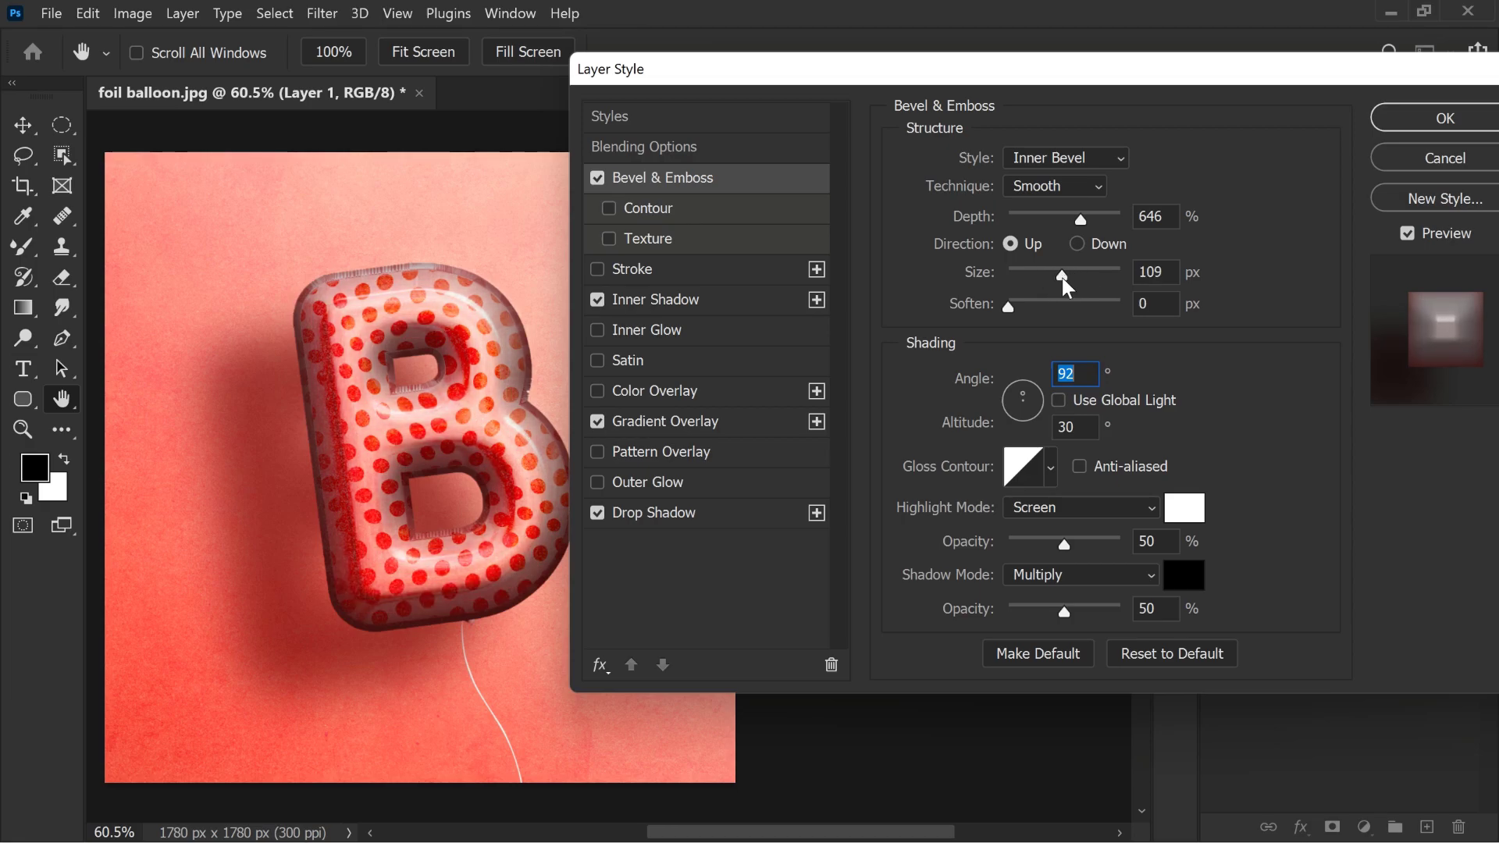
pyautogui.moveTo(1080, 222)
pyautogui.mouseDown()
pyautogui.moveTo(1095, 220)
pyautogui.moveTo(1071, 219)
pyautogui.mouseUp()
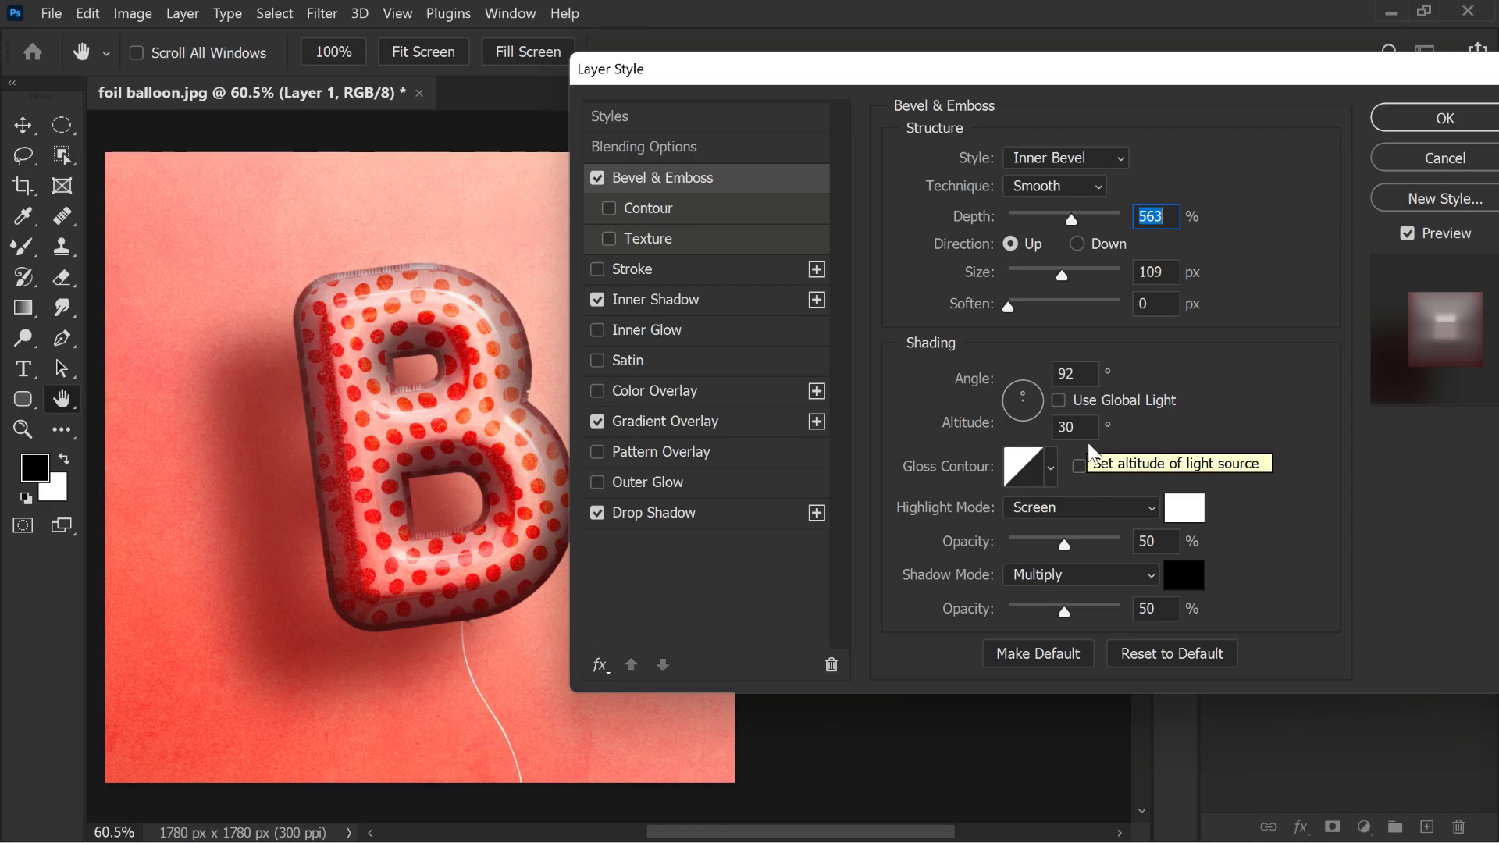
# Step: Try a dark red bevel shadow colour sampled from the balloon, then discard it
pyautogui.click(1183, 575)
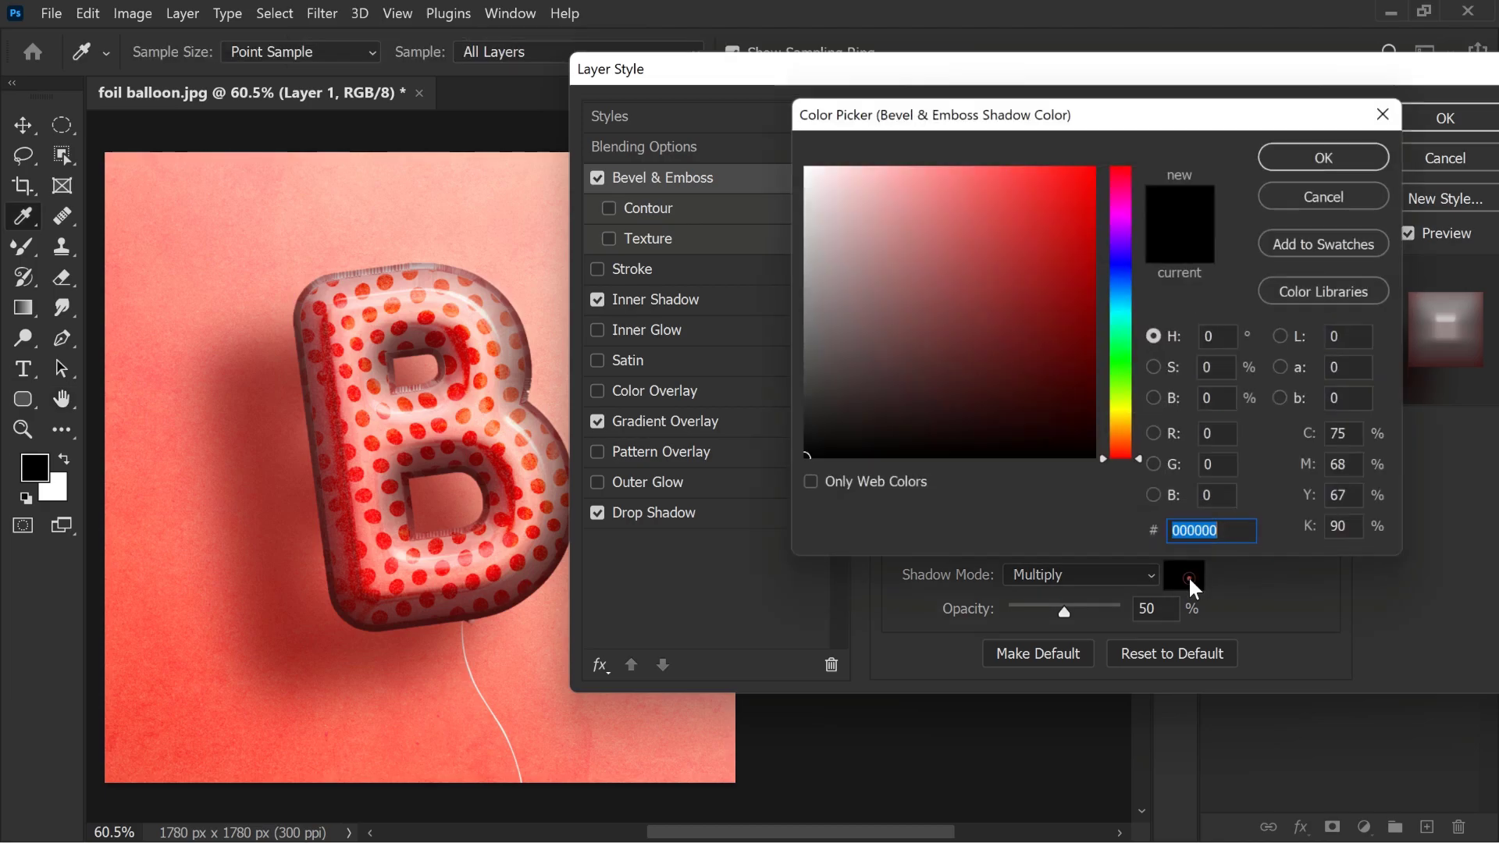
pyautogui.click(945, 327)
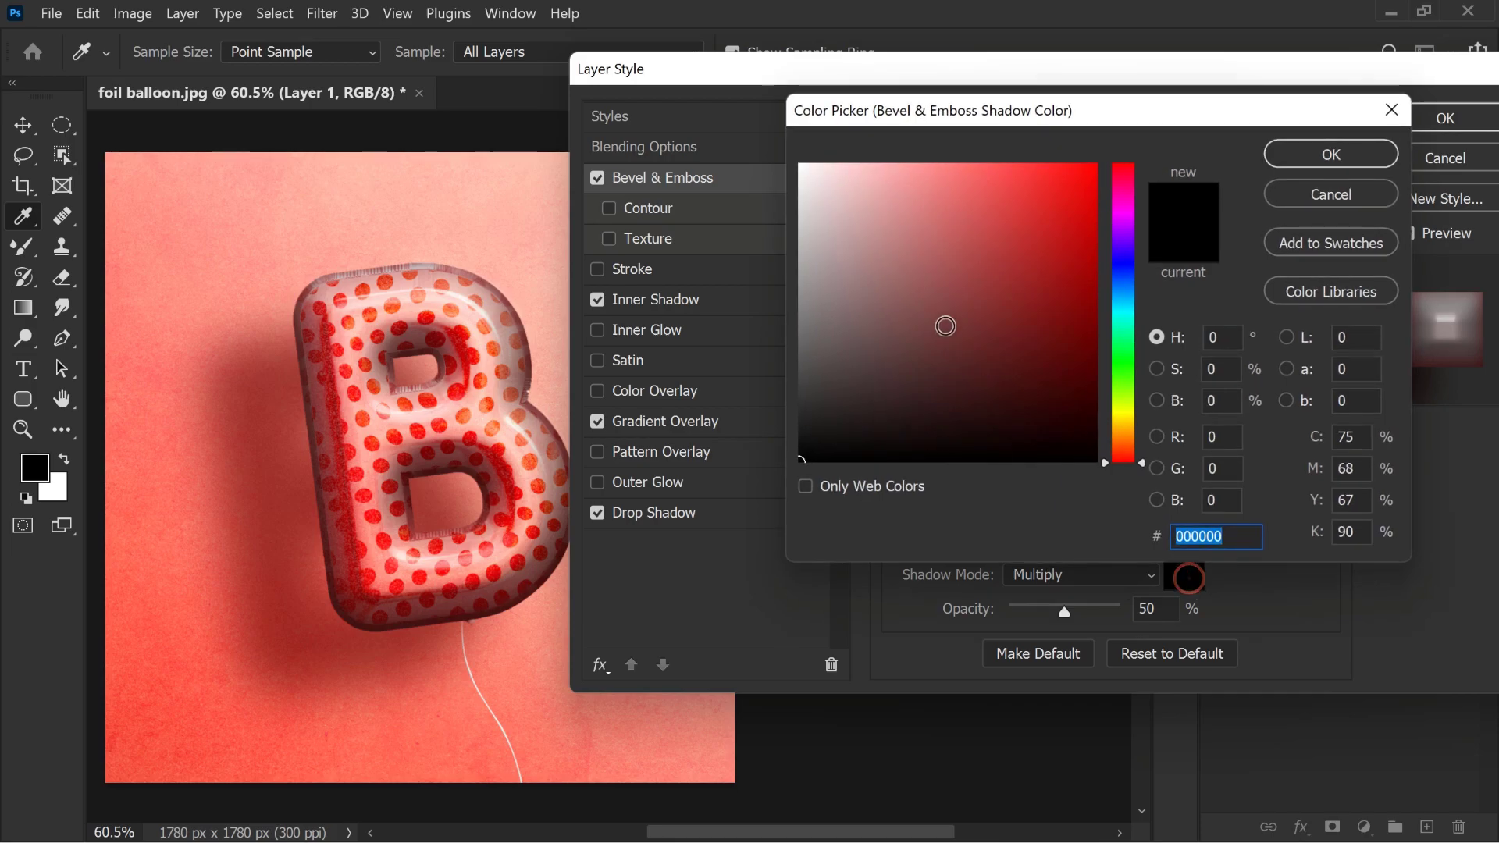
pyautogui.click(386, 595)
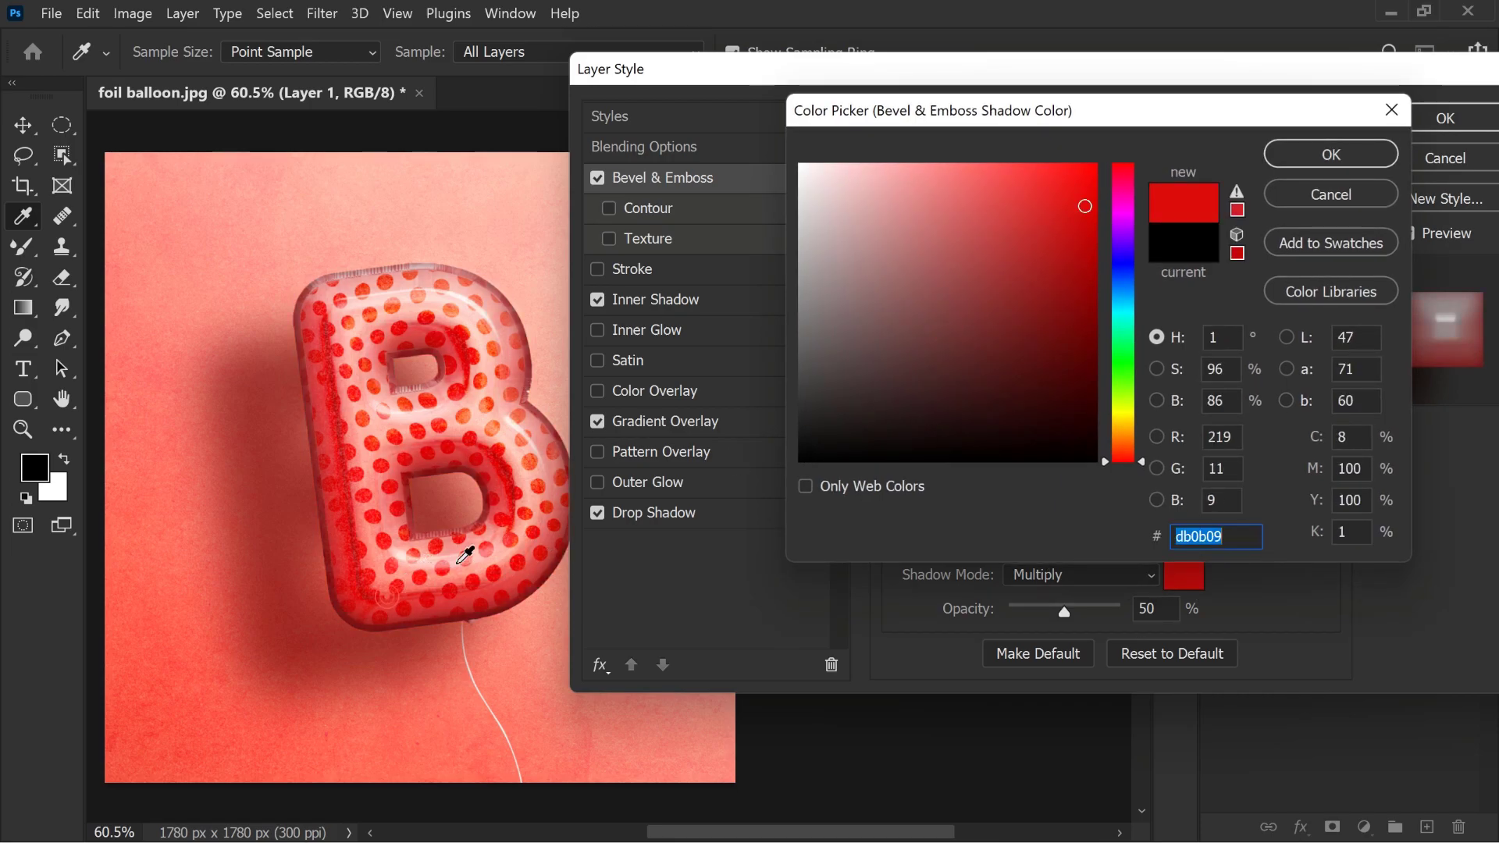
pyautogui.click(989, 299)
pyautogui.click(989, 297)
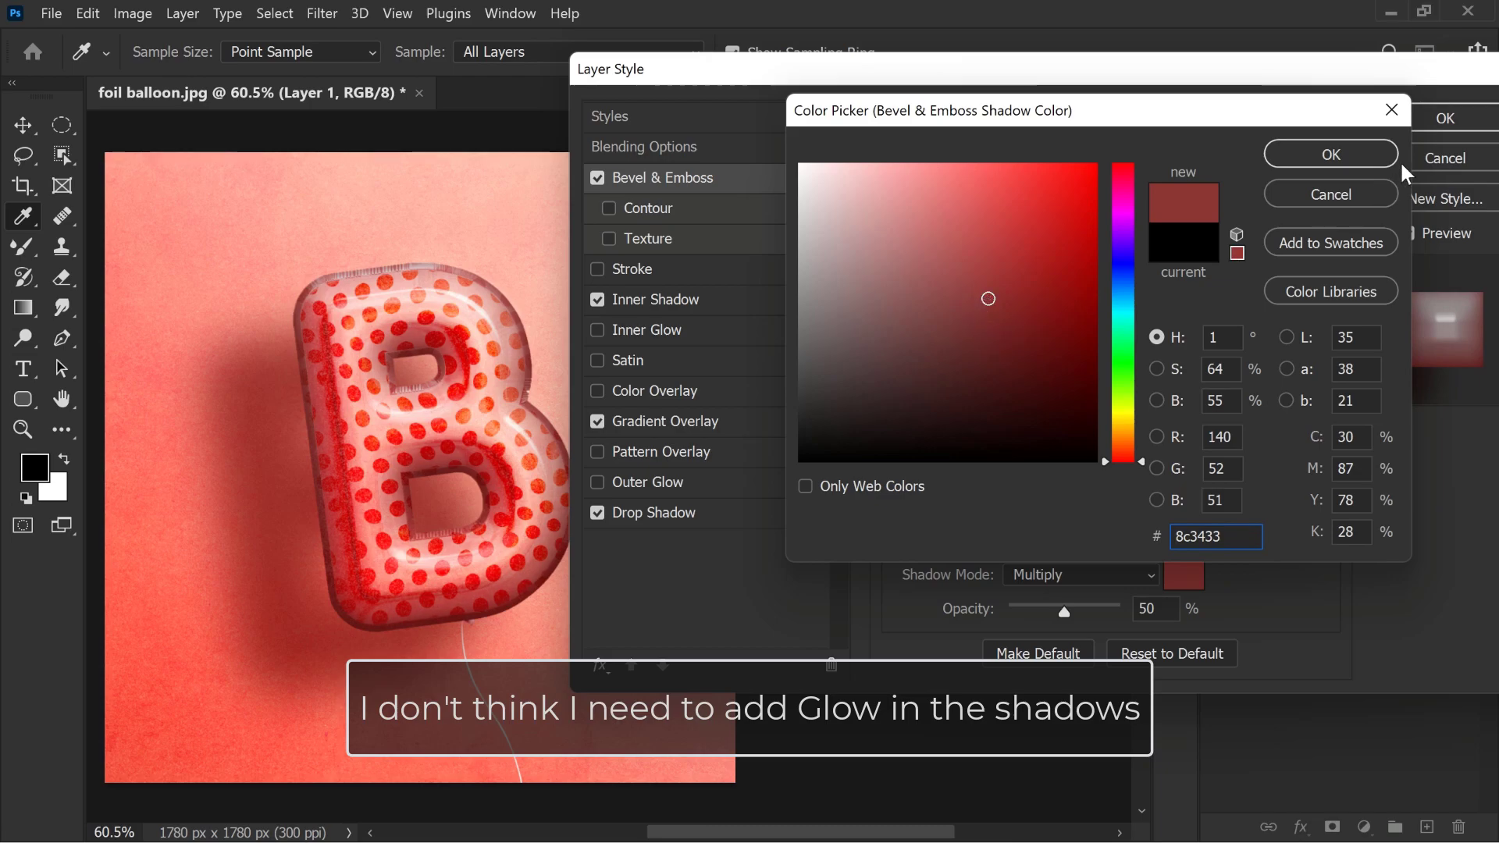
pyautogui.click(1332, 194)
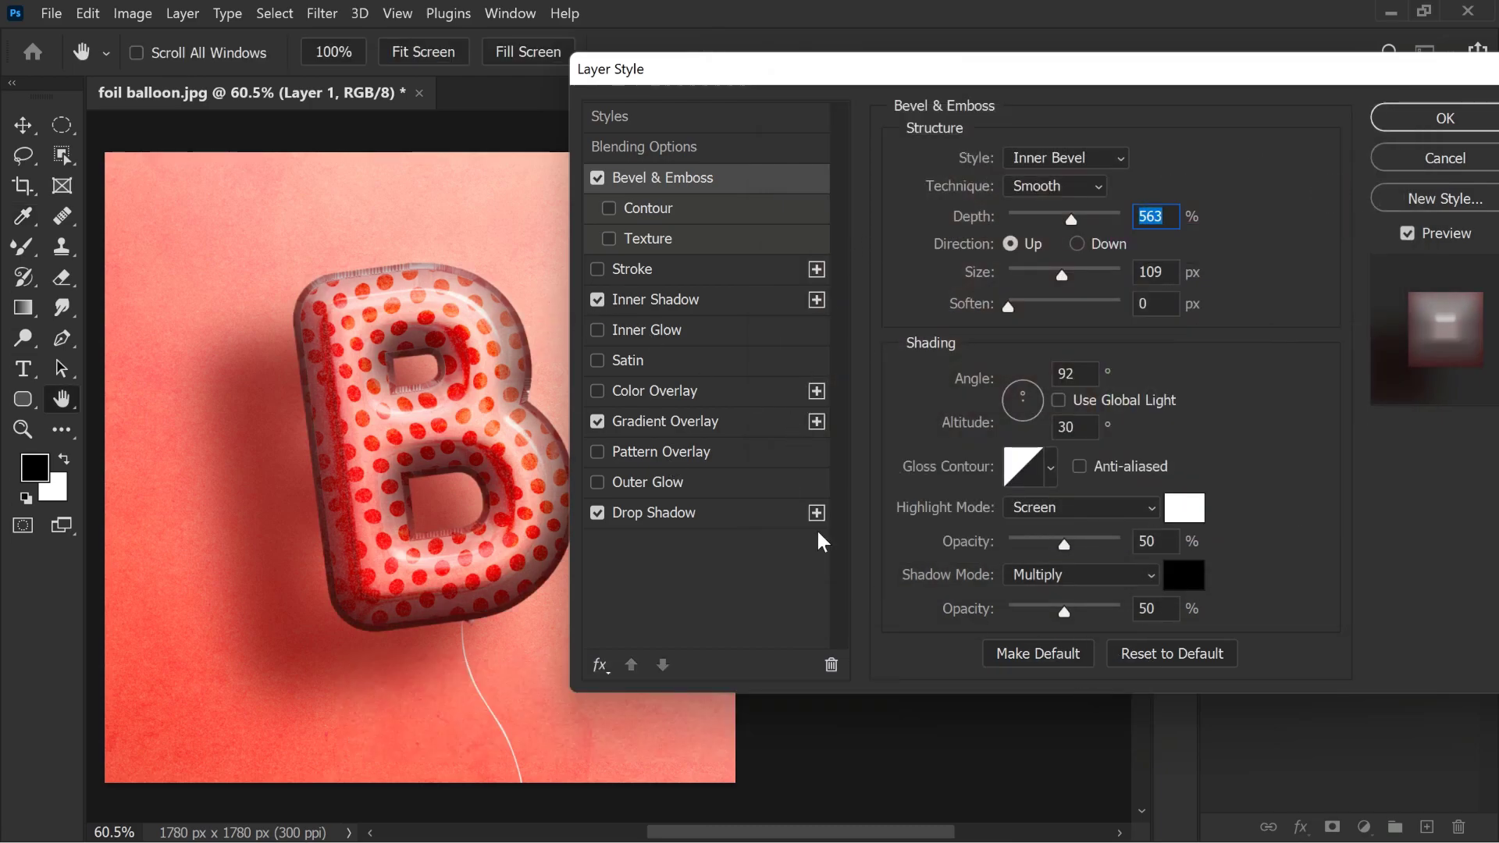
# Step: Lower the bevel shadow opacity to 0%, toggling the bevel off and on to compare
pyautogui.moveTo(1052, 611); pyautogui.dragTo(942, 616)
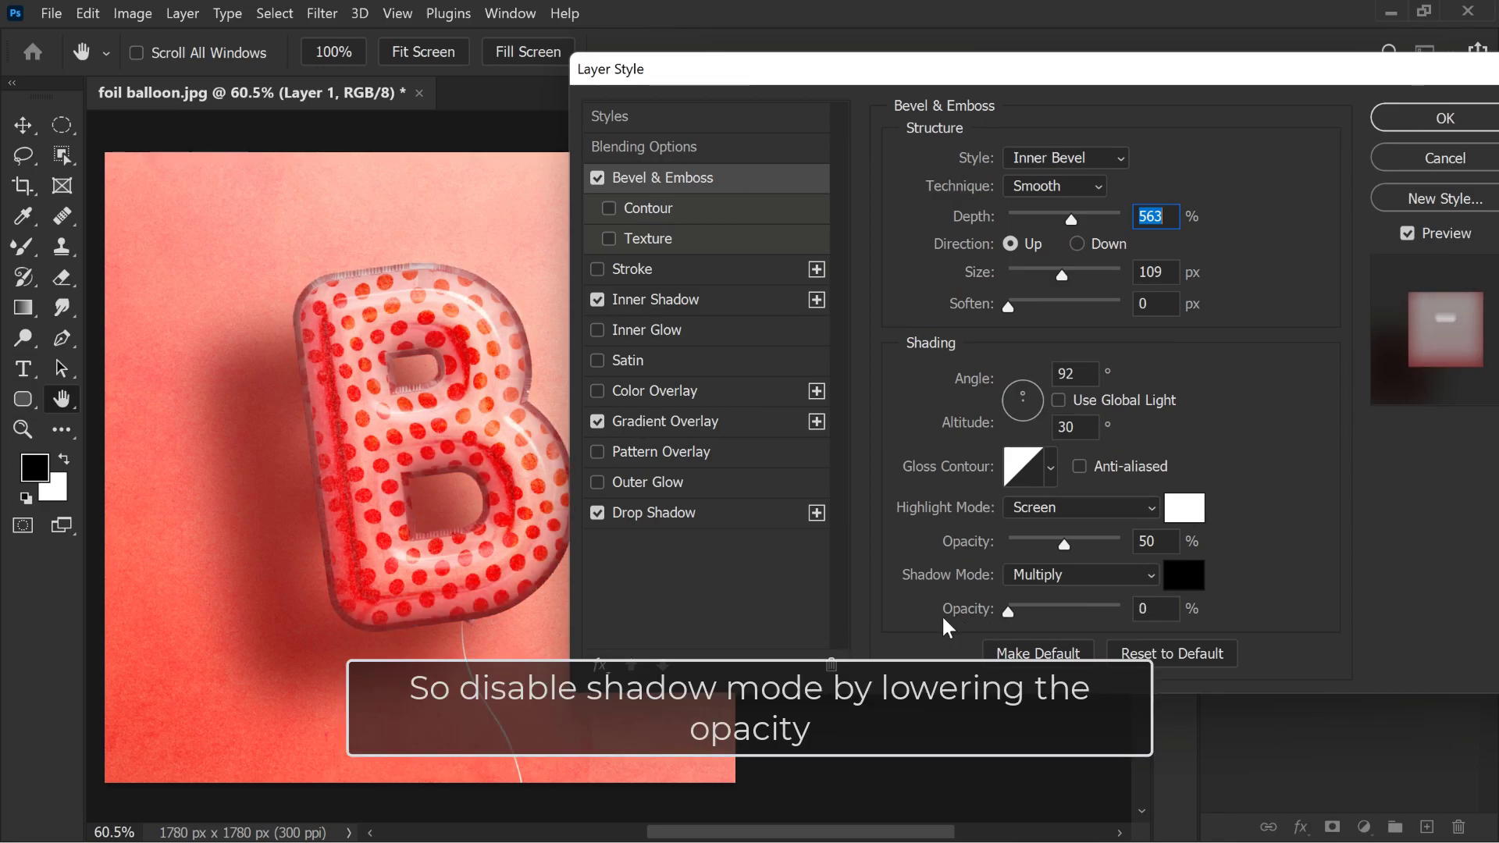
pyautogui.click(1182, 575)
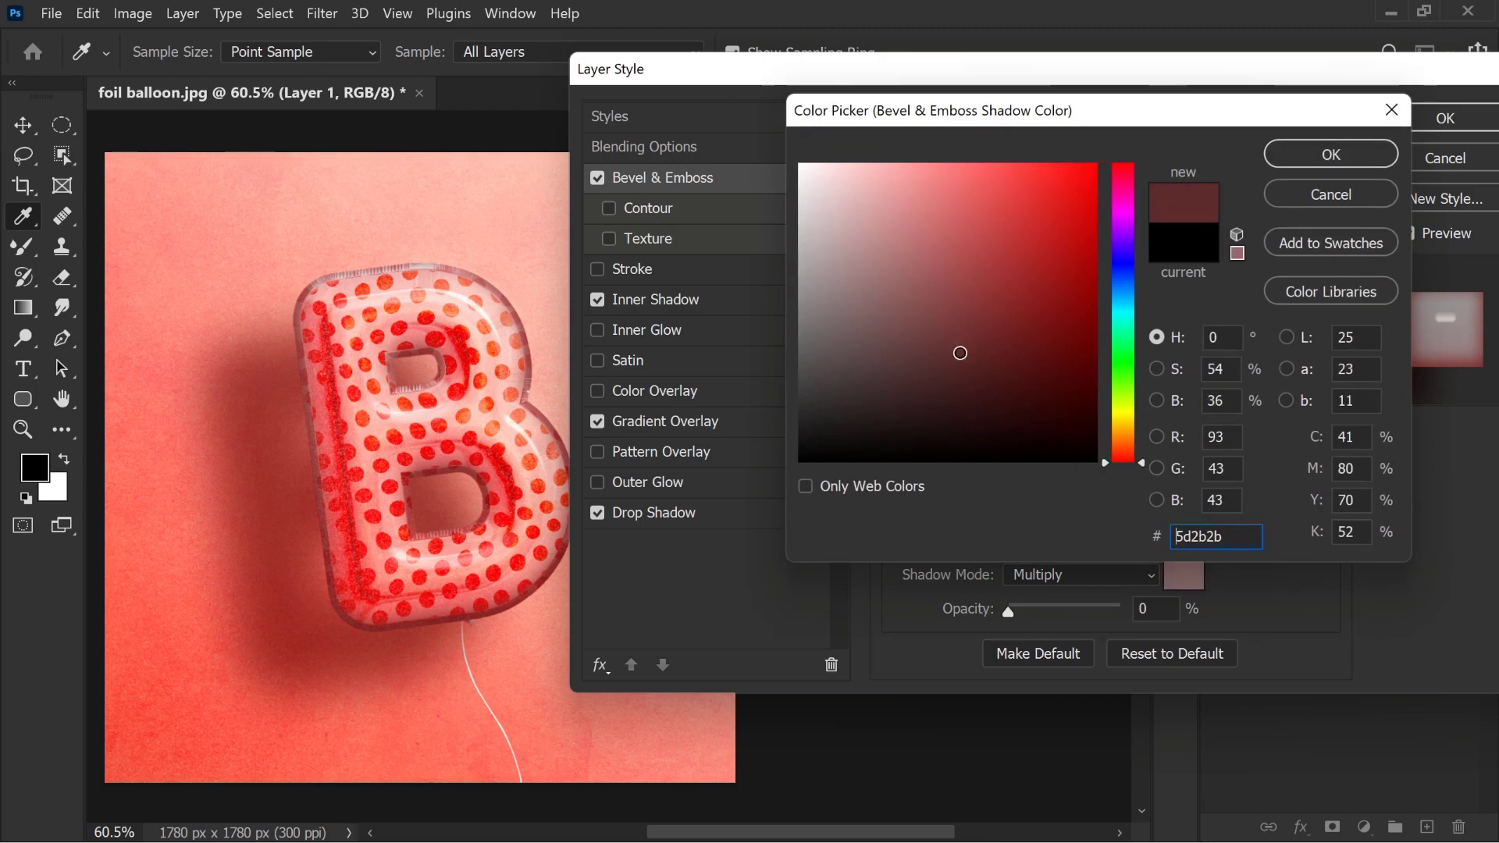
pyautogui.click(1382, 200)
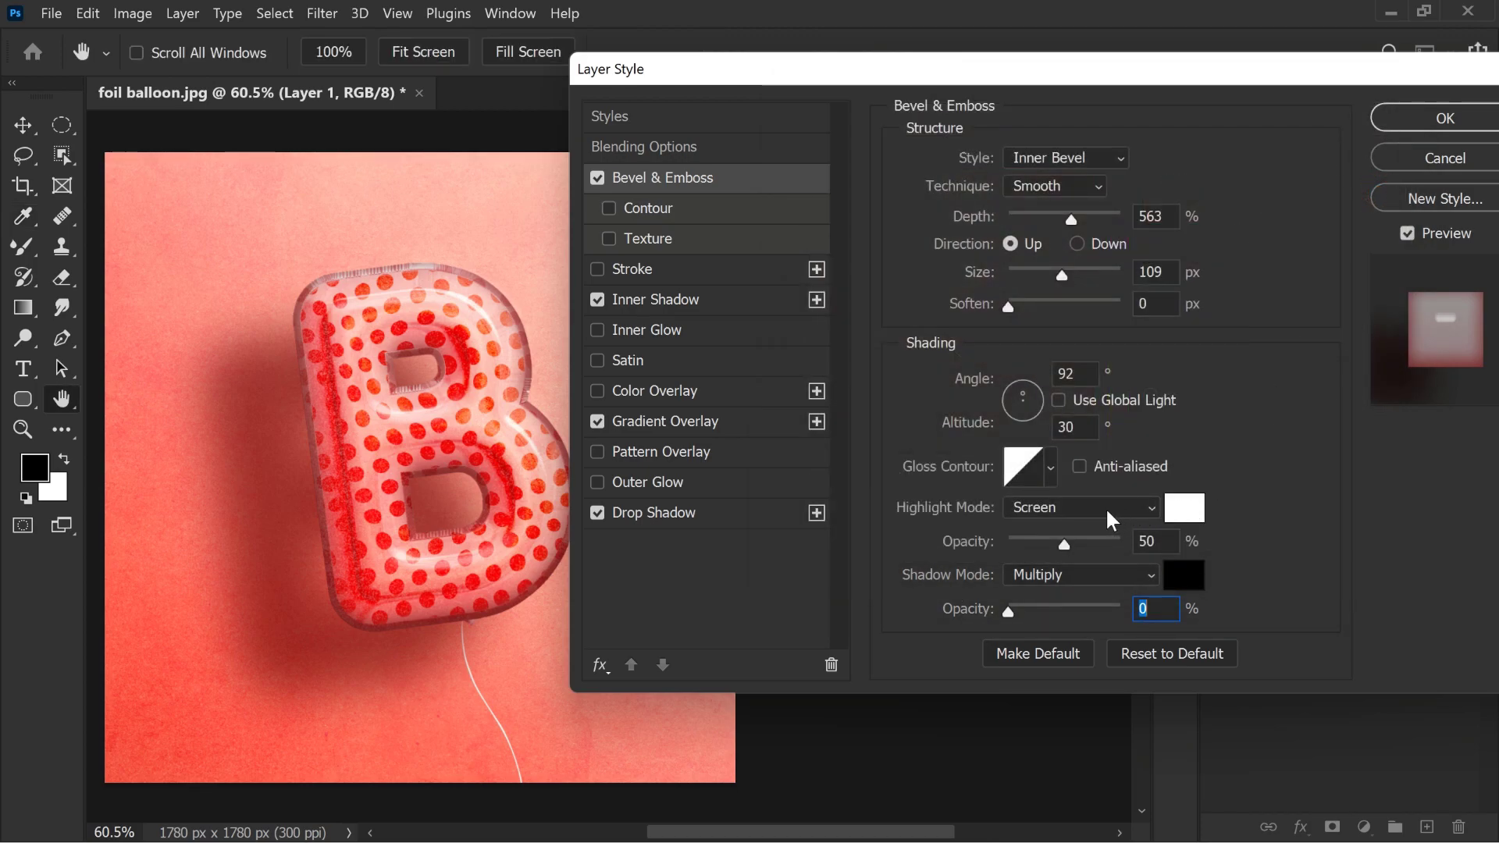
pyautogui.moveTo(1018, 615)
pyautogui.mouseDown()
pyautogui.moveTo(1068, 611)
pyautogui.moveTo(967, 620)
pyautogui.mouseUp()
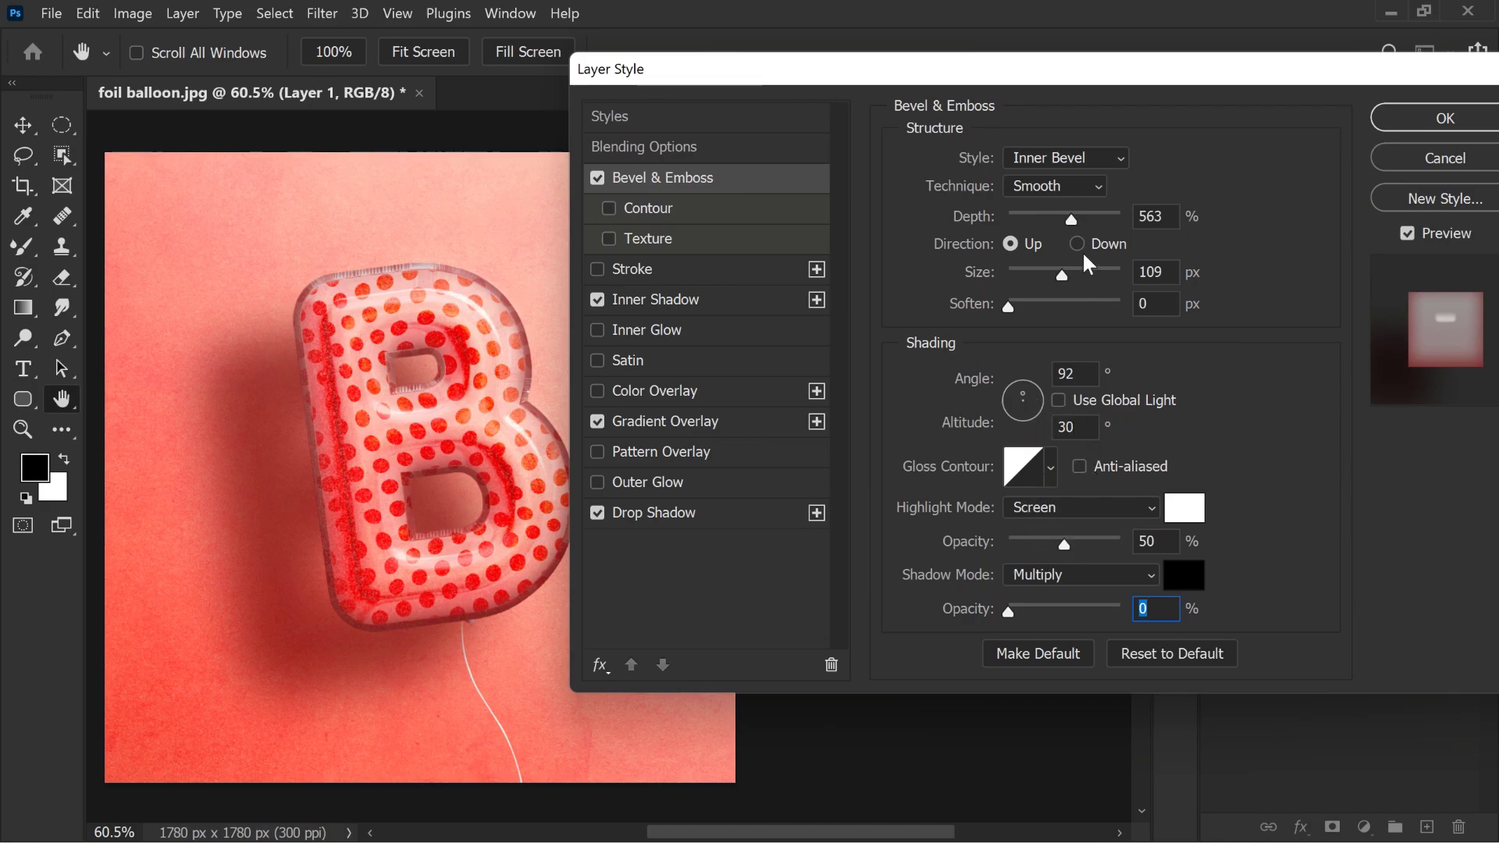
pyautogui.click(597, 178)
pyautogui.click(598, 178)
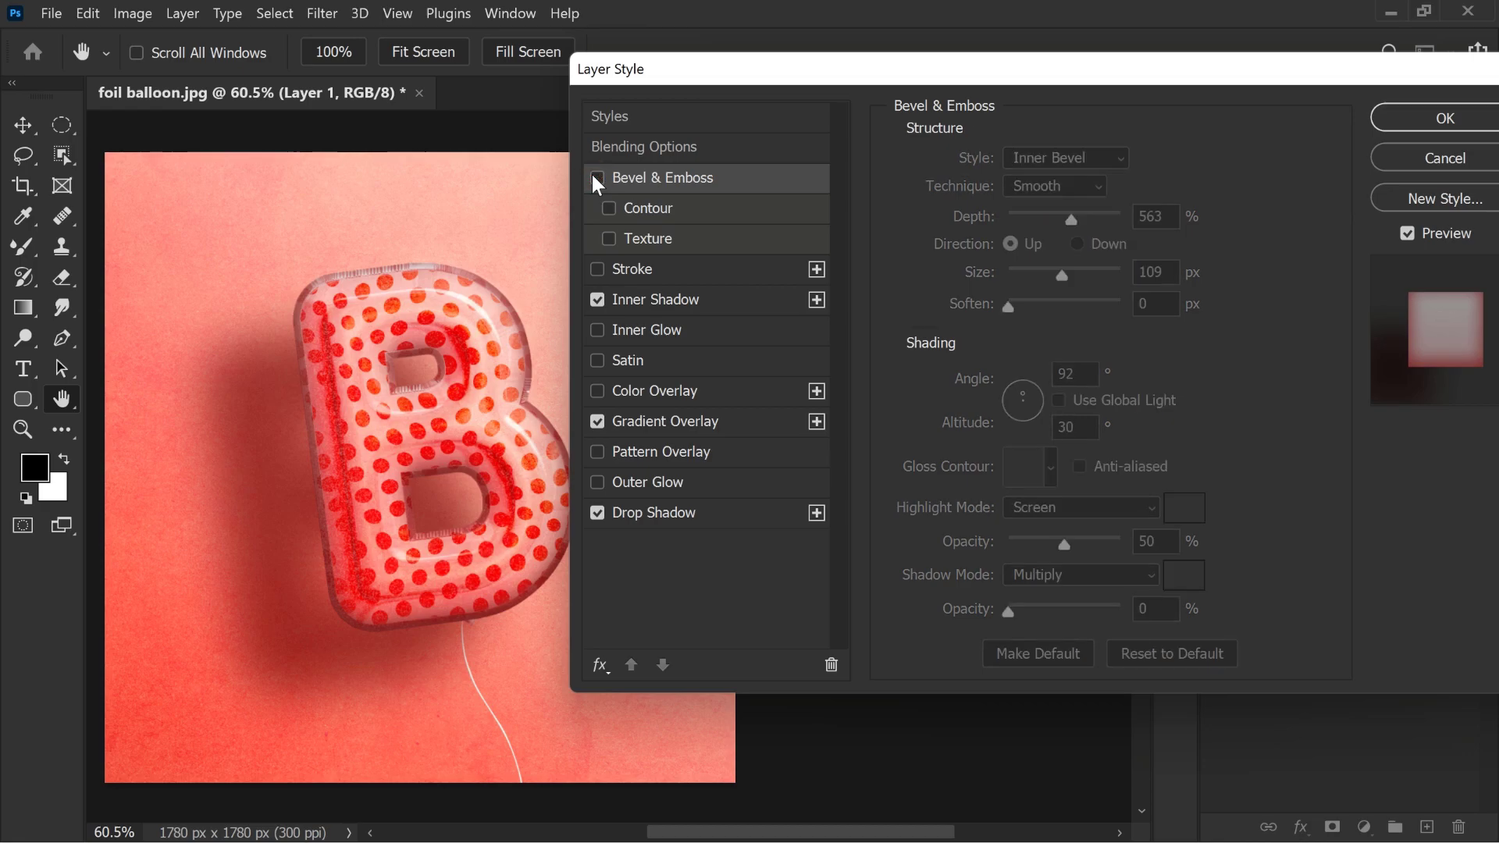
# Step: Apply the four layer effects and zoom out to view the finished B
pyautogui.click(1403, 121)
pyautogui.scroll(-1, 781, 402)
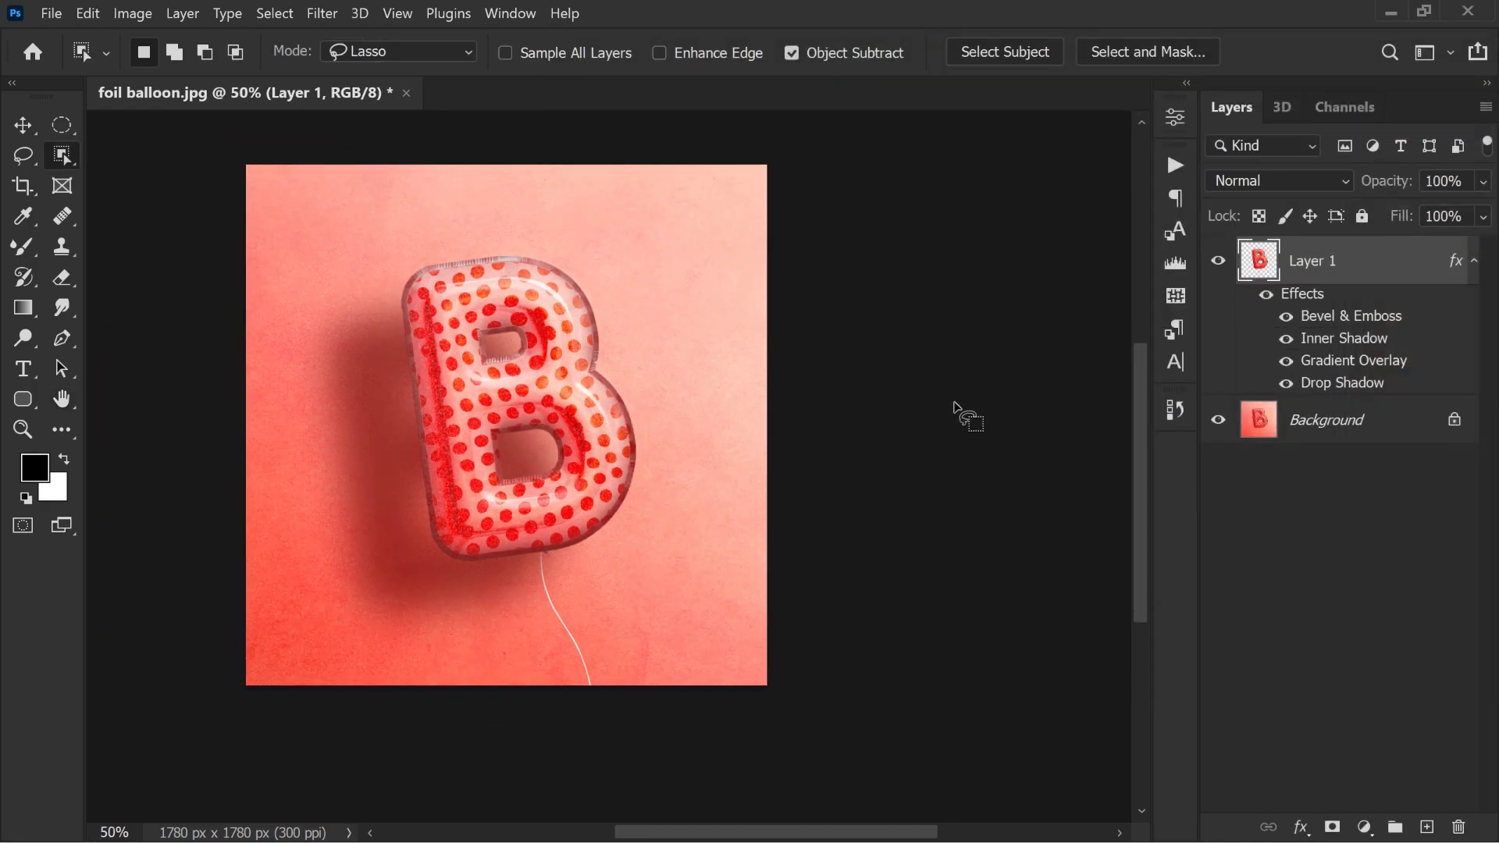
pyautogui.scroll(-2, 937, 414)
pyautogui.scroll(1, 882, 426)
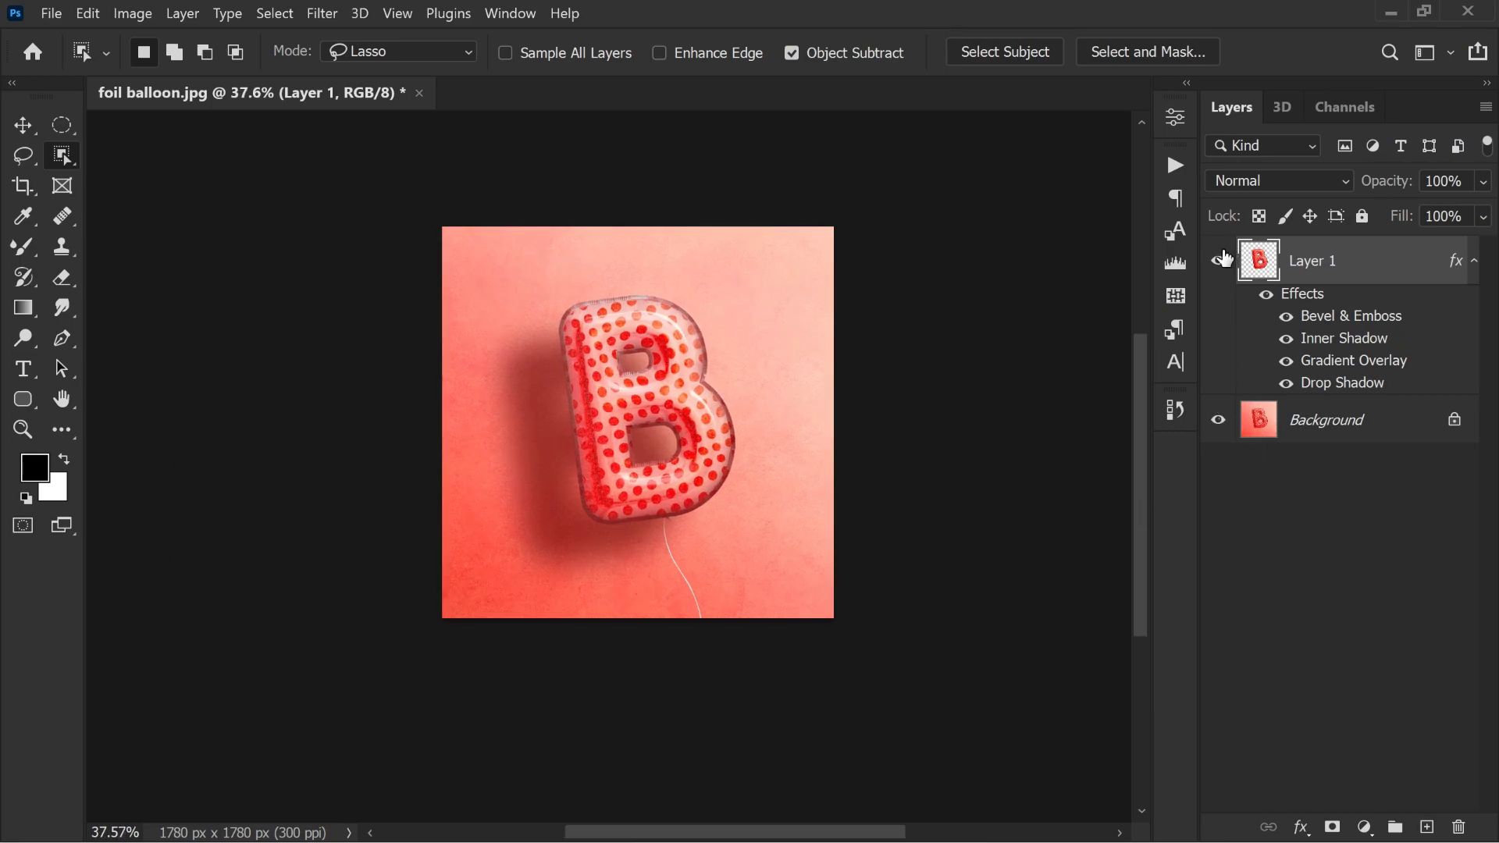
# Step: Toggle Layer 1's visibility to compare the styled B with the original
pyautogui.click(1218, 262)
pyautogui.click(1218, 263)
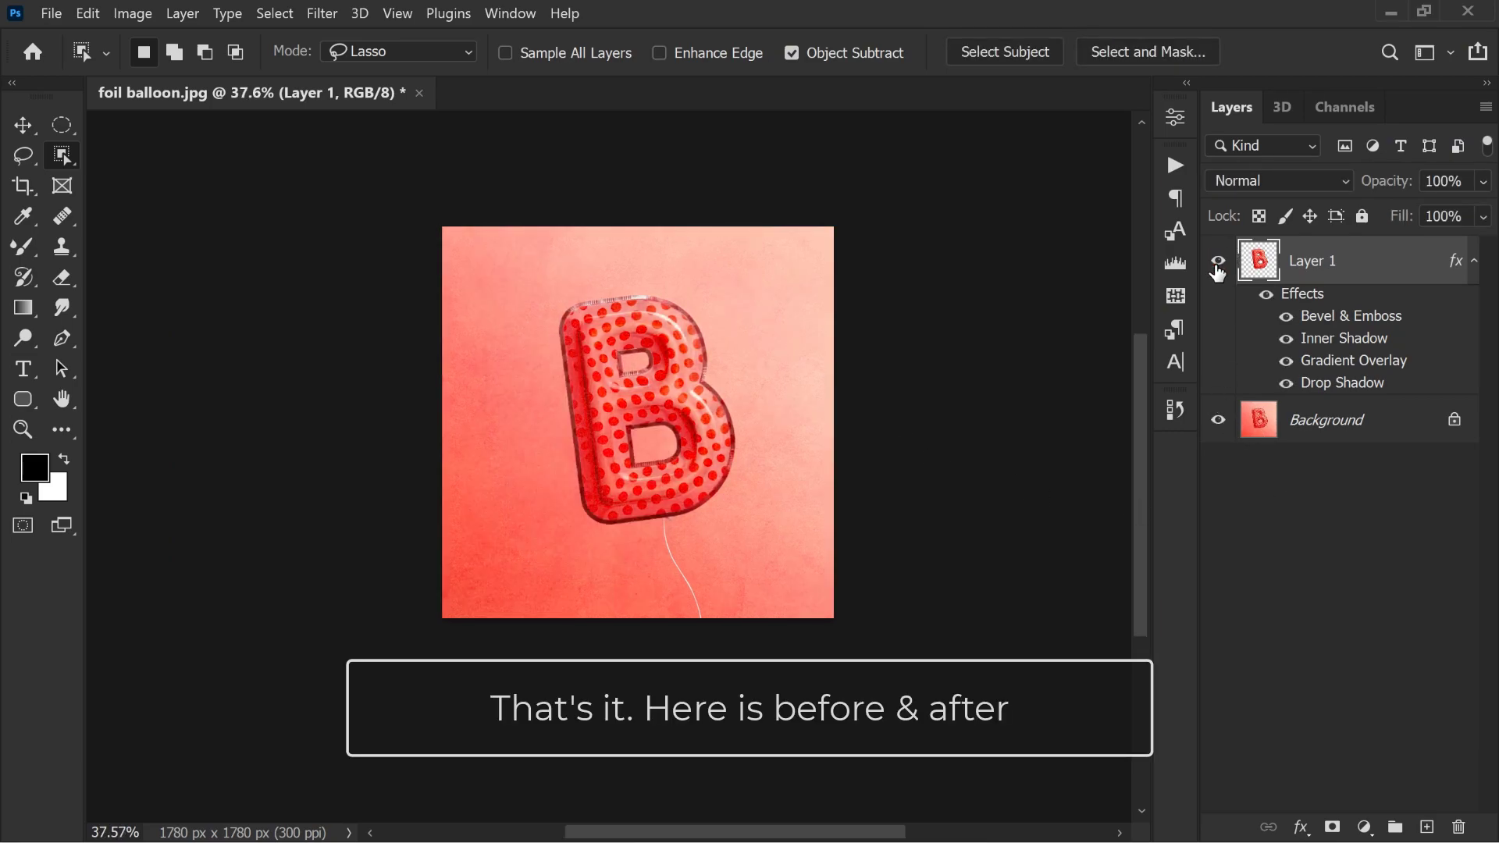
pyautogui.click(1218, 263)
pyautogui.click(1218, 262)
pyautogui.click(1218, 262)
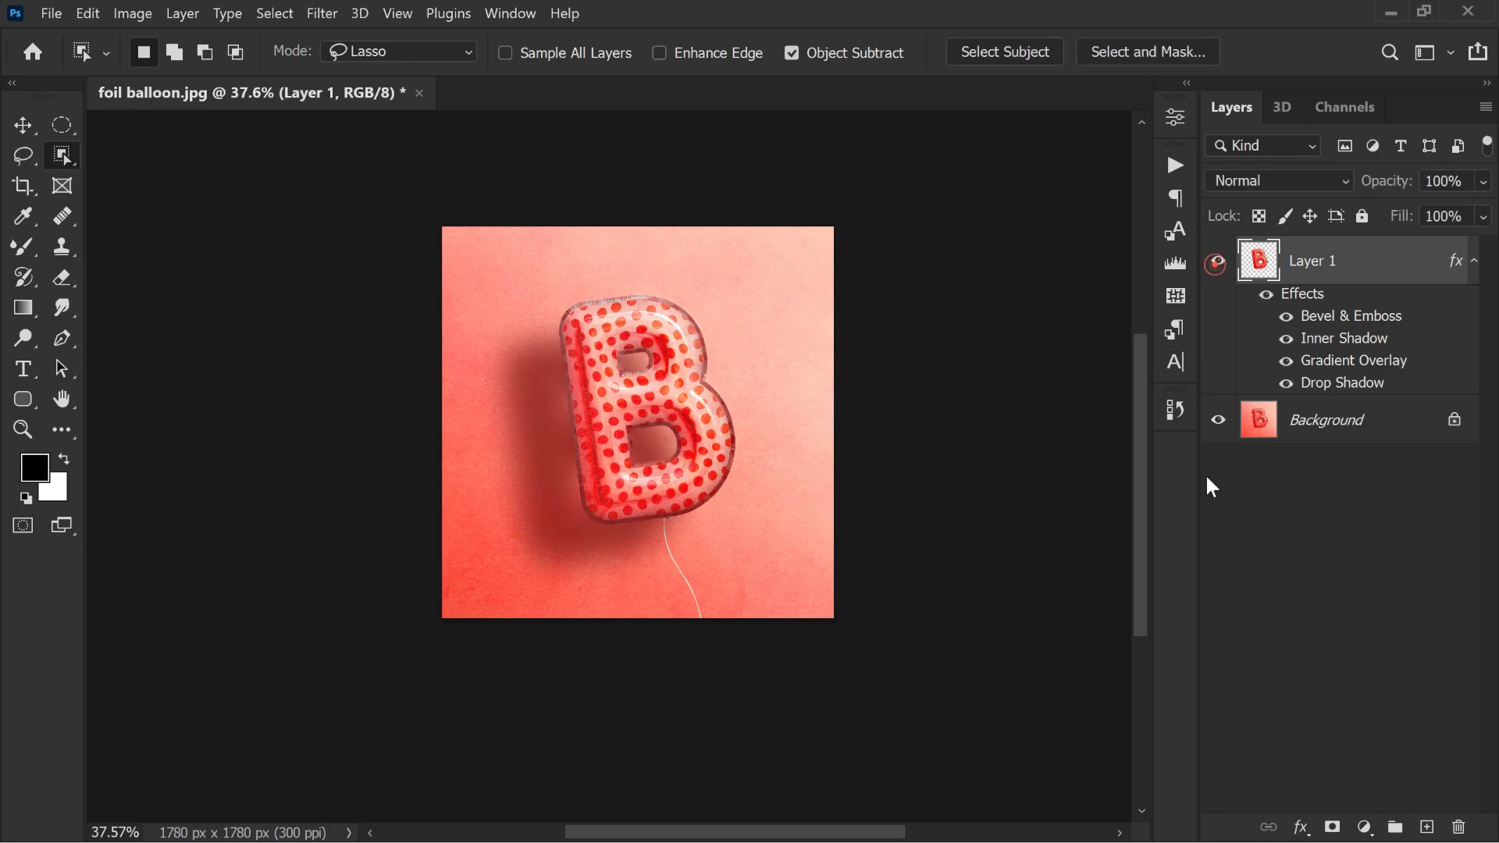